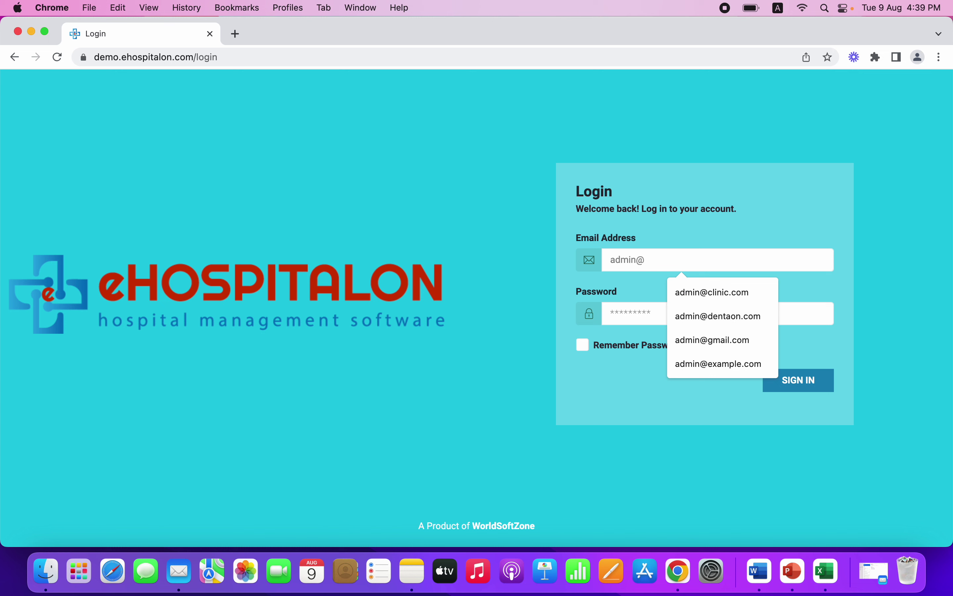
Sign in to the clinic's administrator account with its email and password
text(clini)
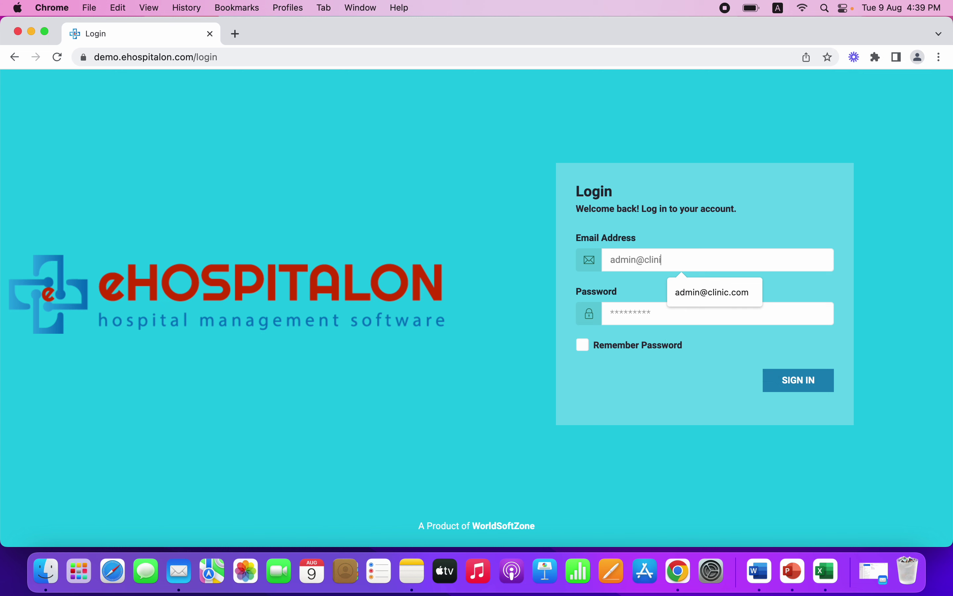
text(c.com)
click(676, 314)
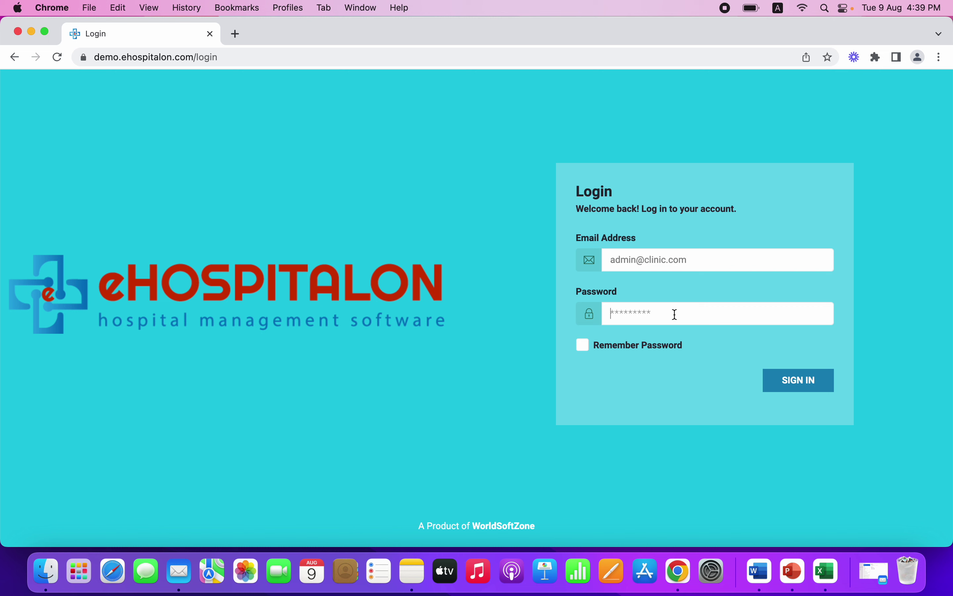
text(12345)
click(798, 390)
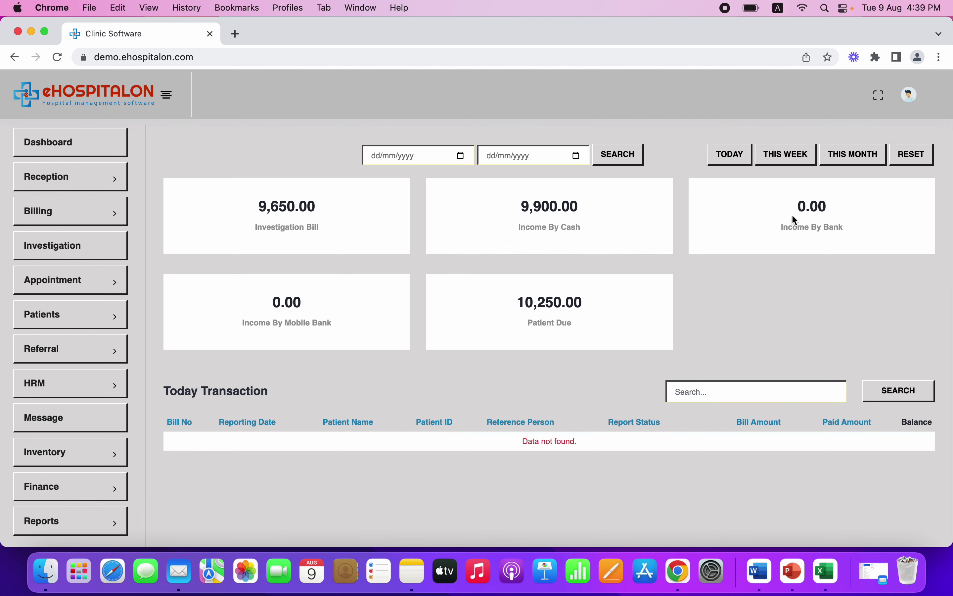
Scroll the dashboard down to the Today Appointment table listing APPN-1 and APPN-2
scroll(582, 315, down, 5)
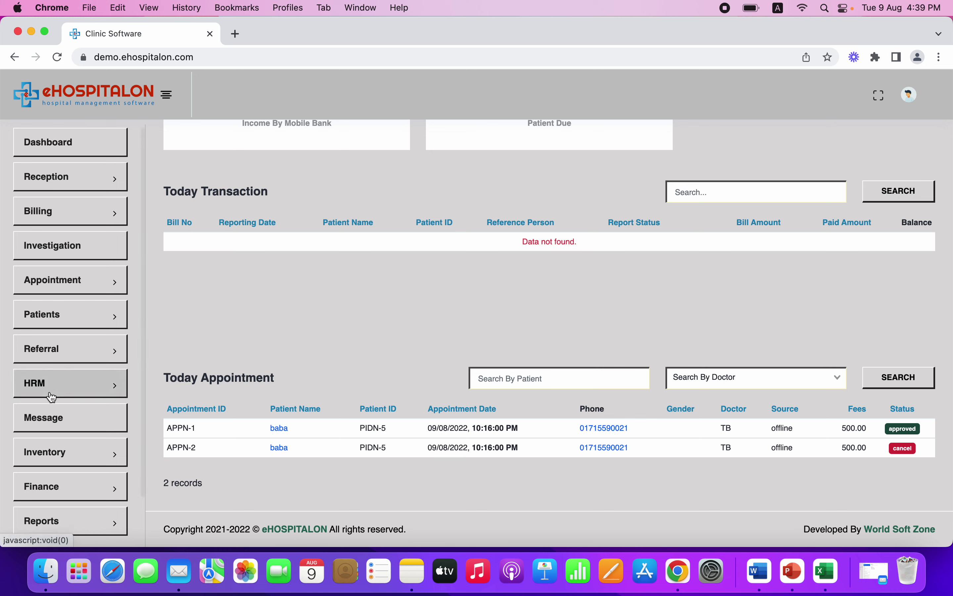
scroll(51, 395, down, 2)
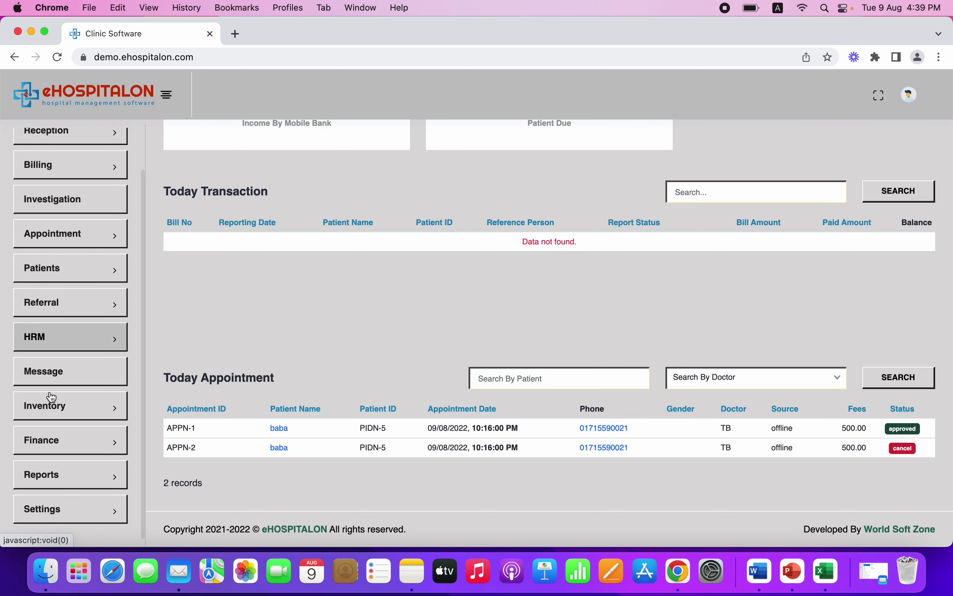
Check General settings, then view Investigation settings listing CBC, OPG and X-Ray IOPA
click(75, 515)
scroll(74, 517, down, 5)
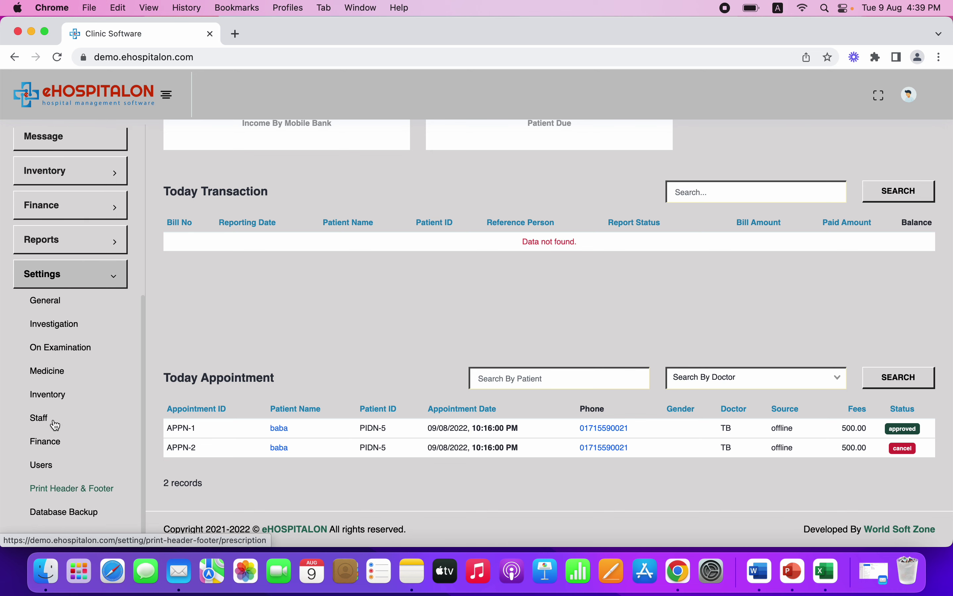
click(59, 306)
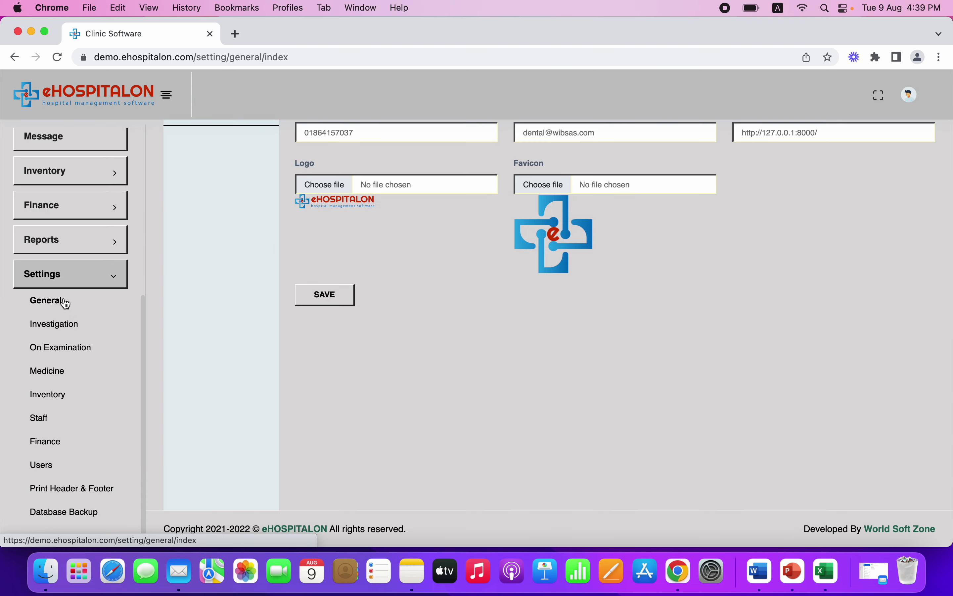
scroll(287, 306, down, 1)
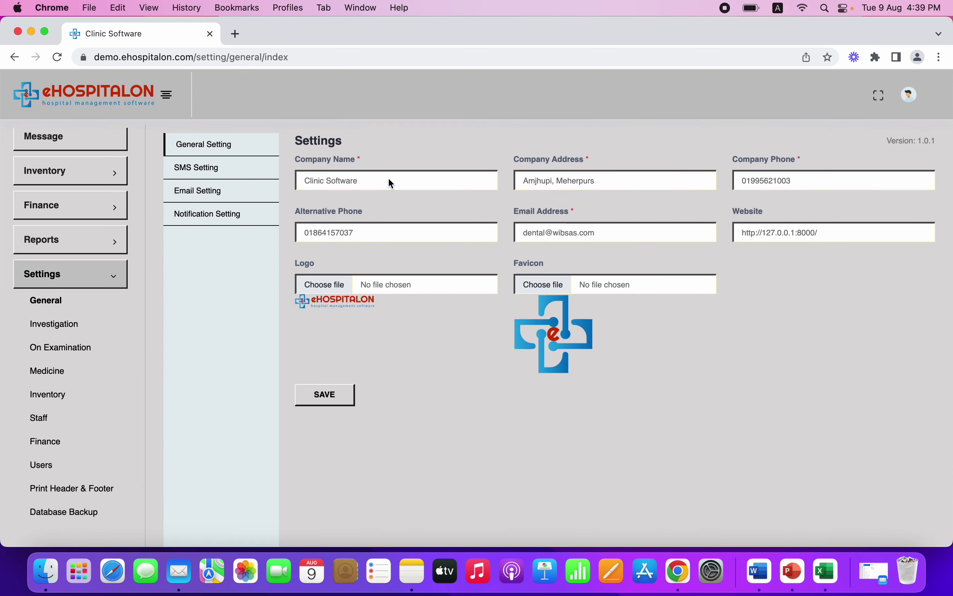
click(64, 331)
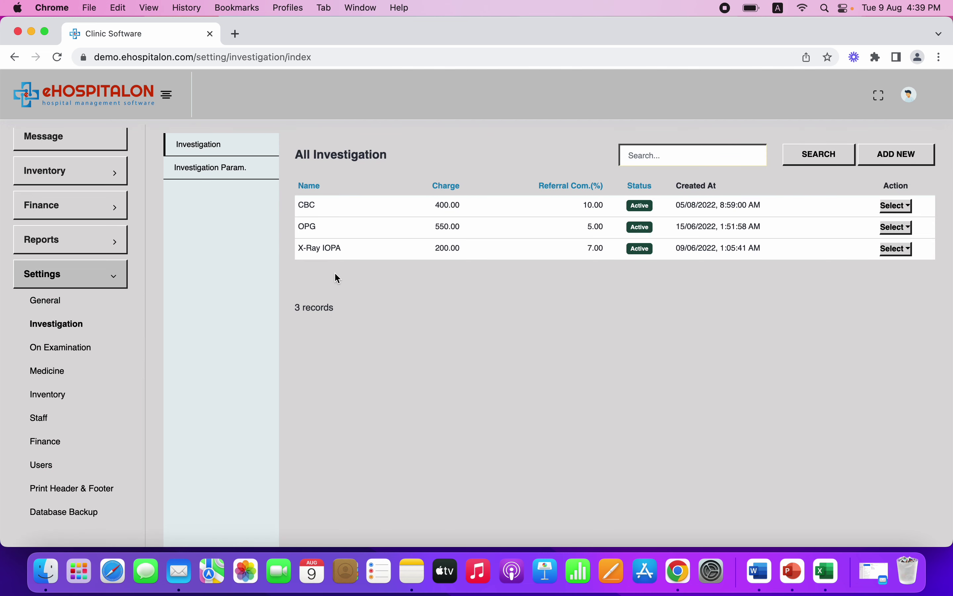
click(897, 160)
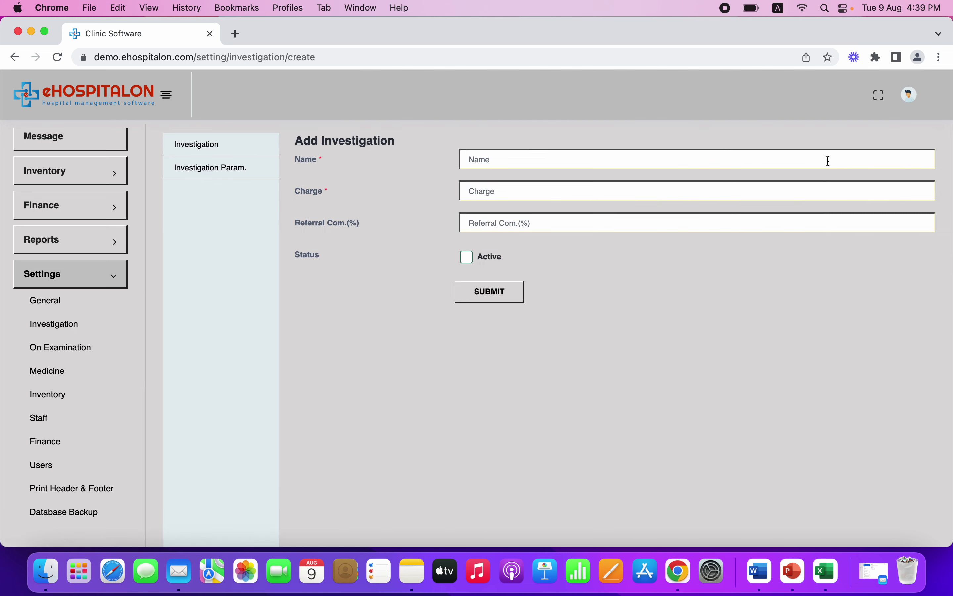
click(517, 159)
click(495, 190)
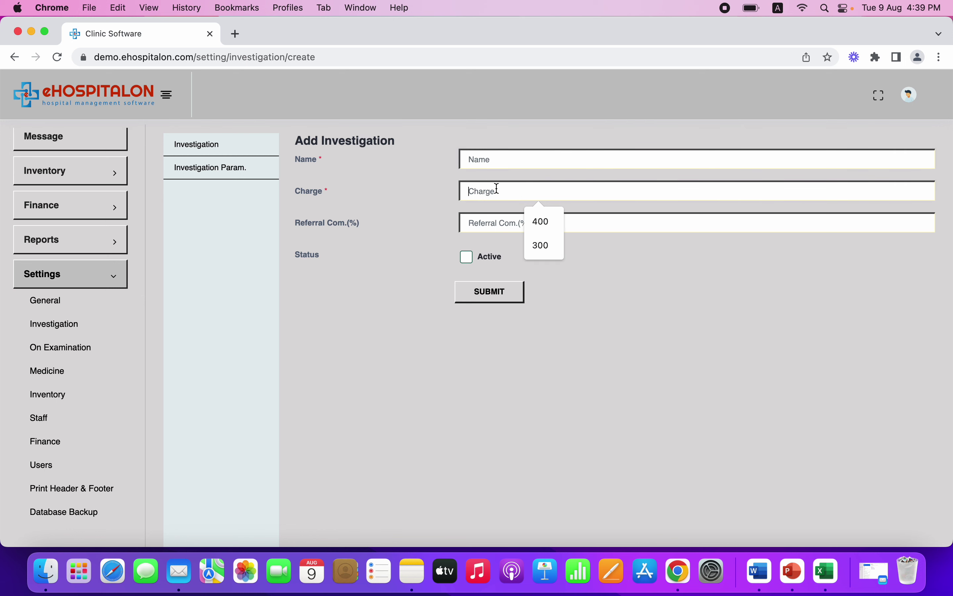
click(615, 214)
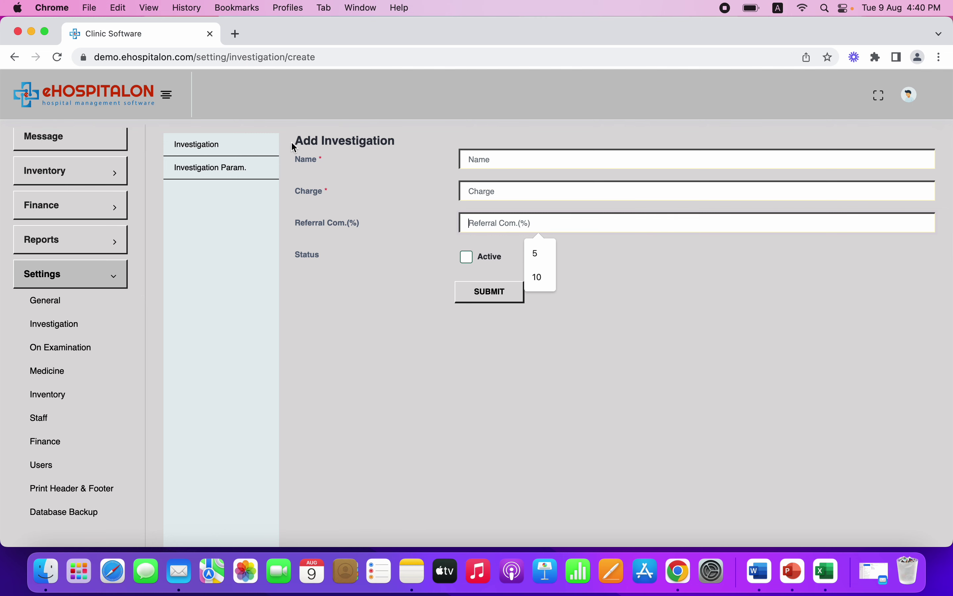
click(237, 148)
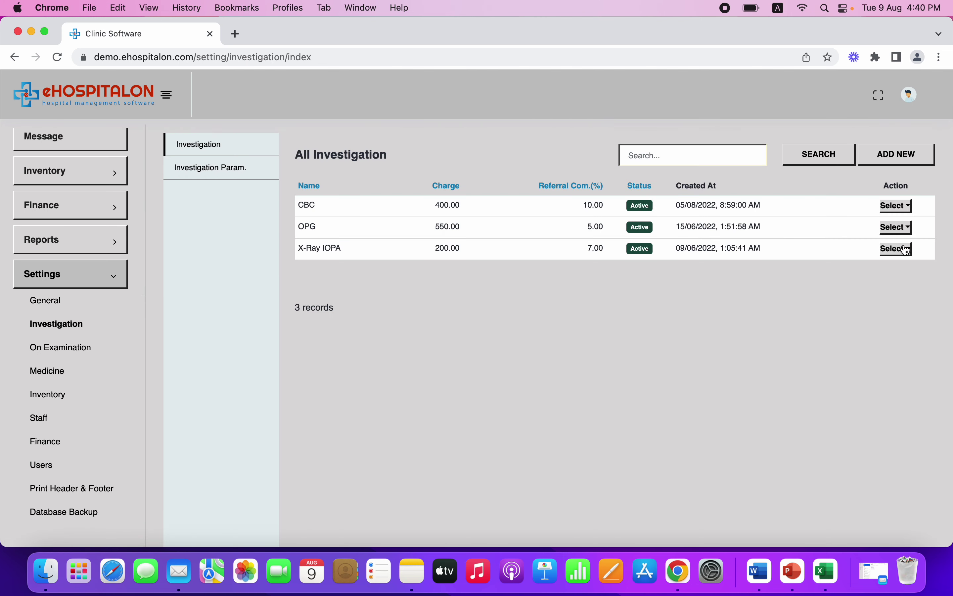
click(901, 207)
click(854, 219)
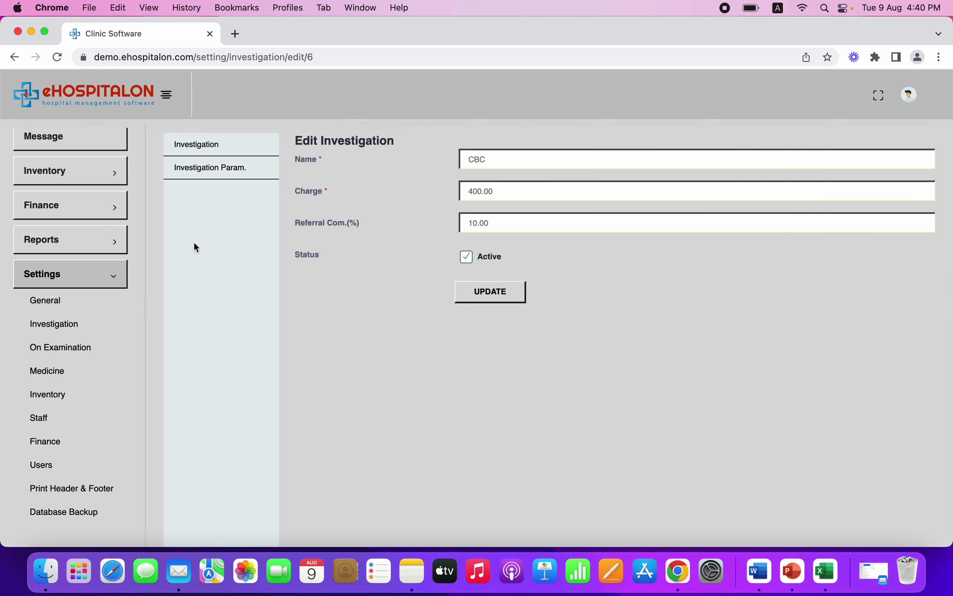
click(222, 154)
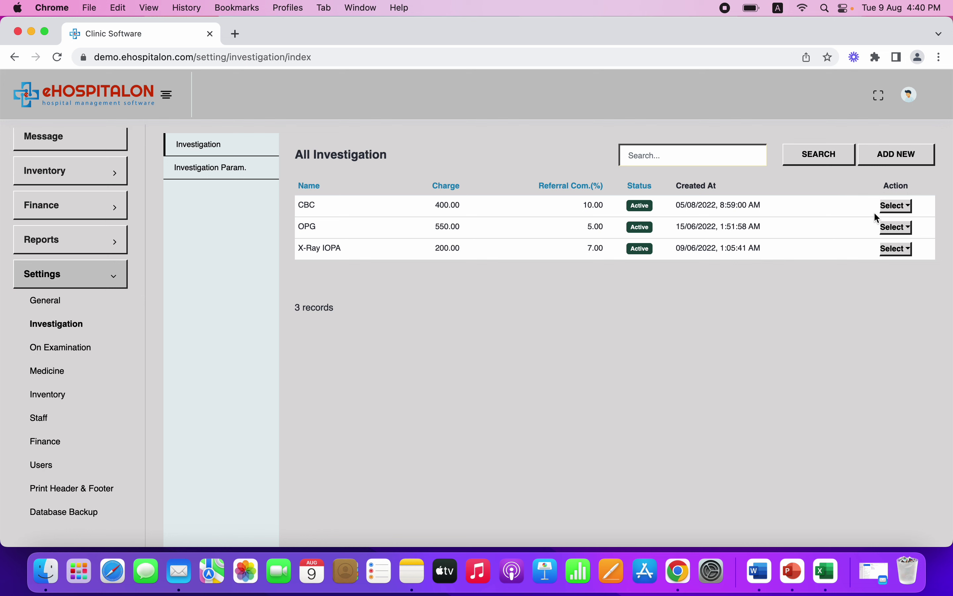
click(890, 209)
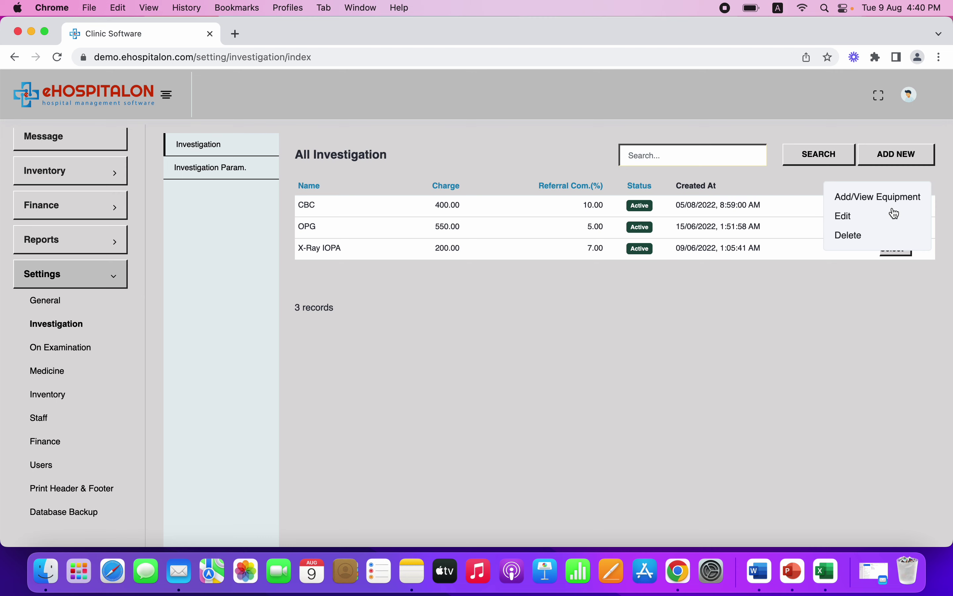
click(874, 199)
click(370, 182)
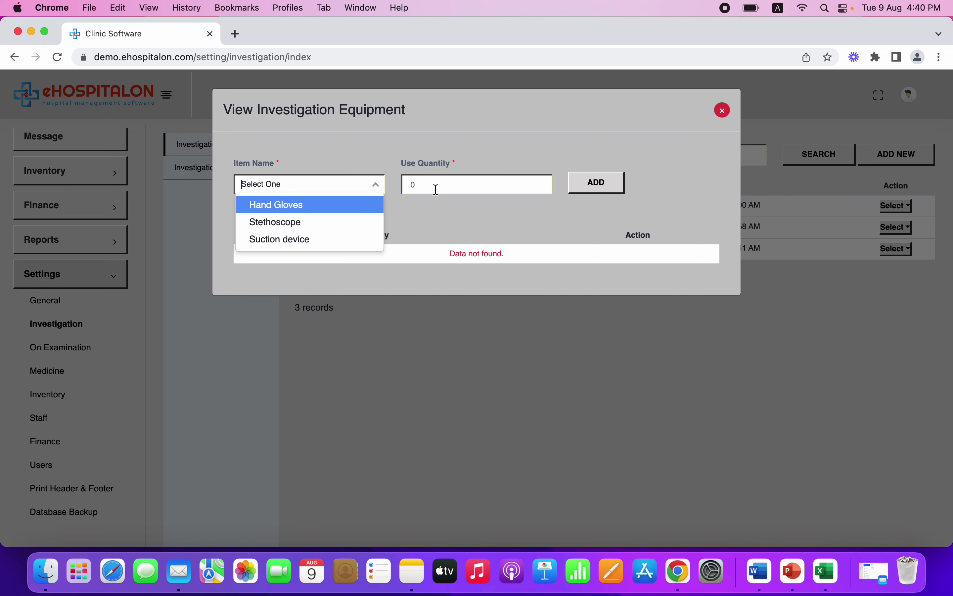
click(447, 186)
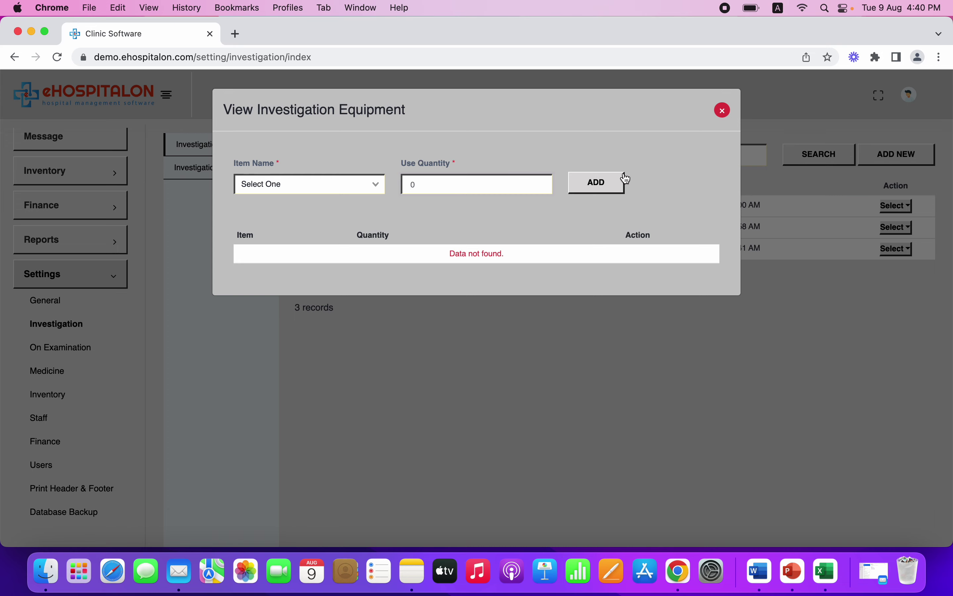
click(723, 110)
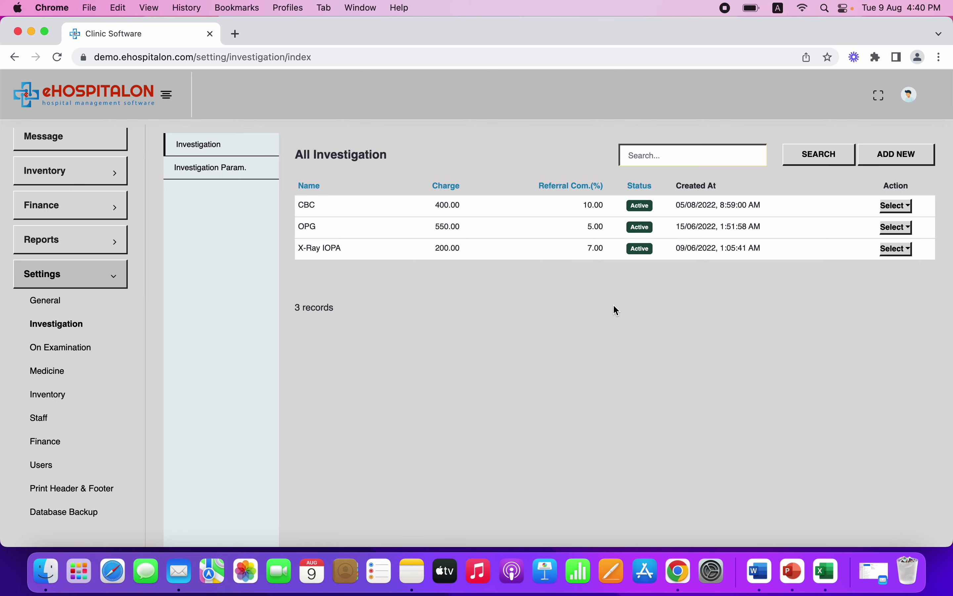
Review the inventory Stock List
click(79, 174)
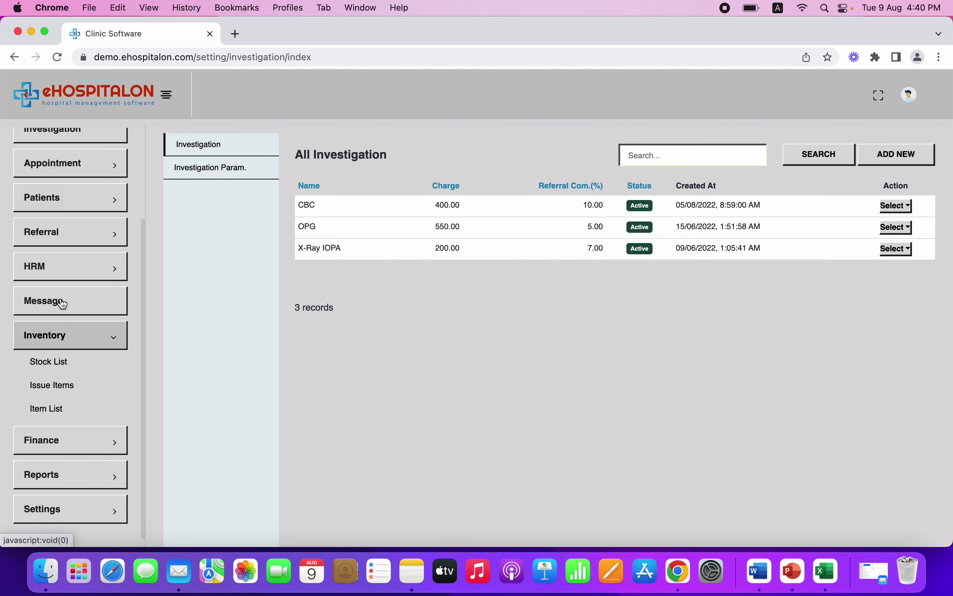
click(63, 365)
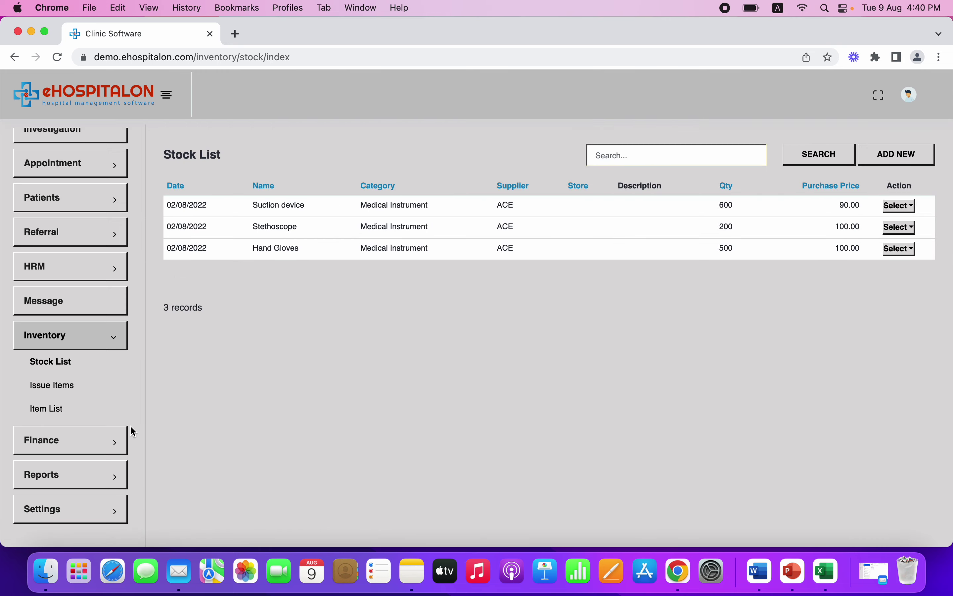
click(111, 346)
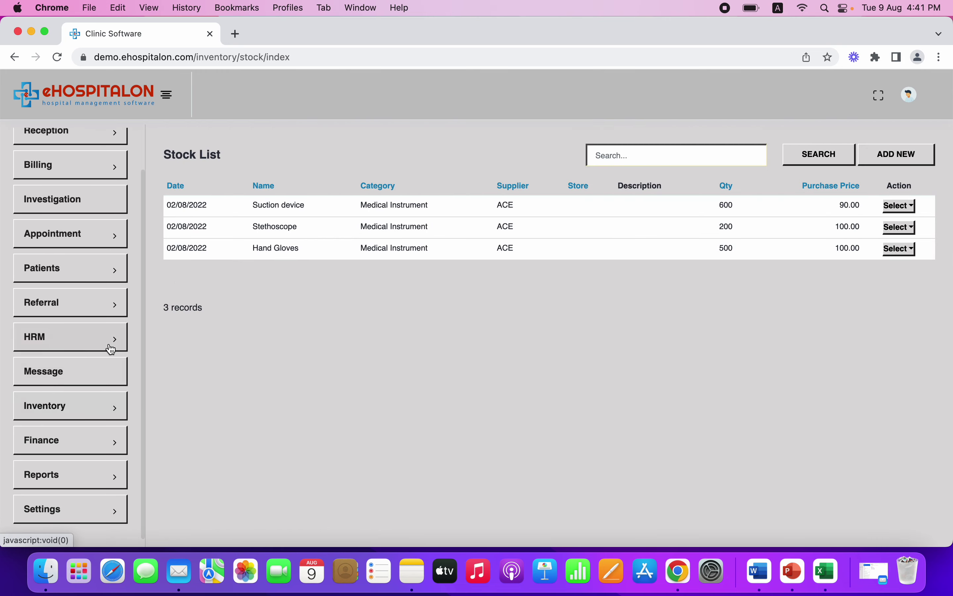
Revisit Investigation settings, then view Issue Items showing Hand Gloves and Stethoscope
scroll(76, 455, down, 2)
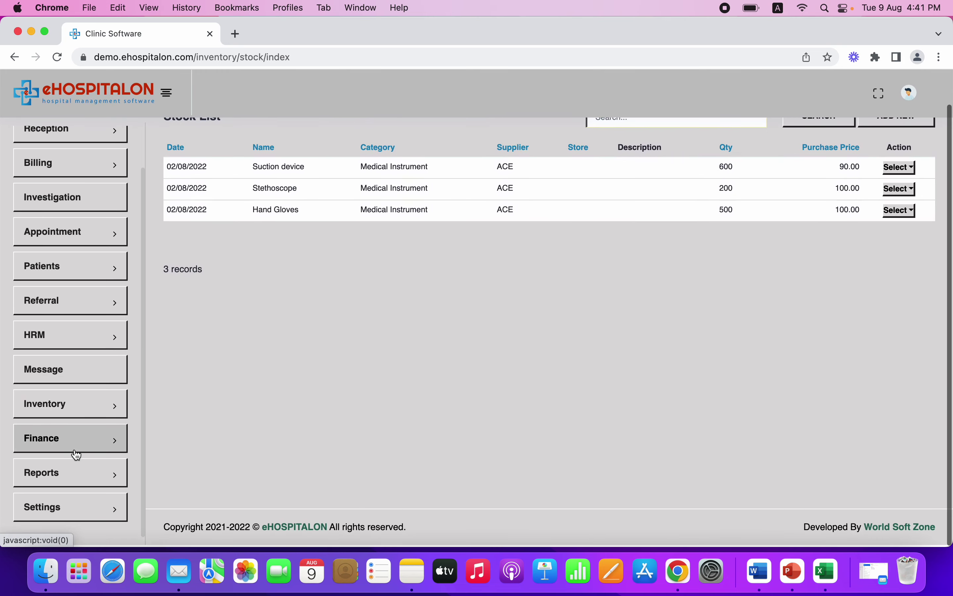
click(76, 512)
scroll(76, 512, down, 2)
click(76, 332)
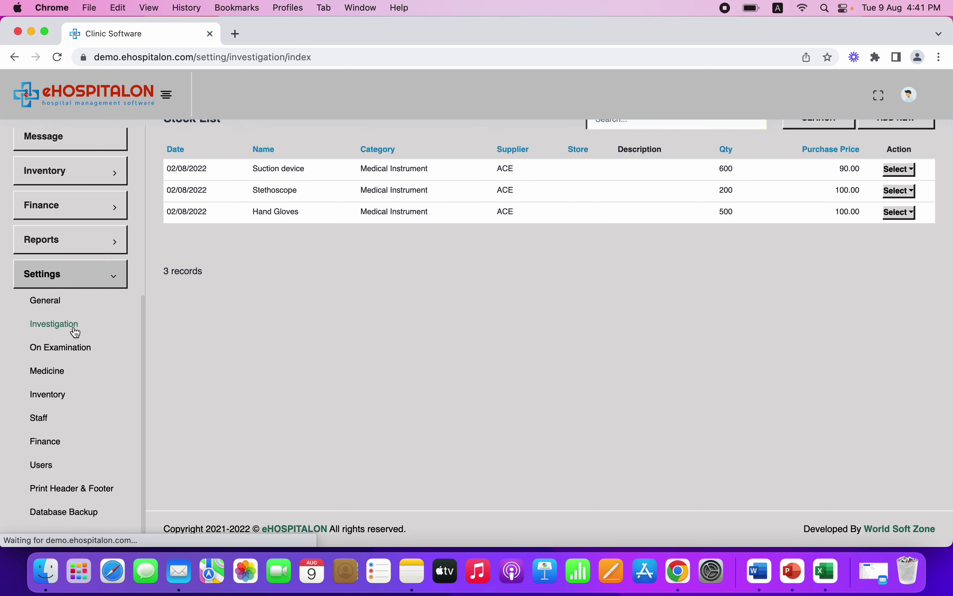
click(74, 179)
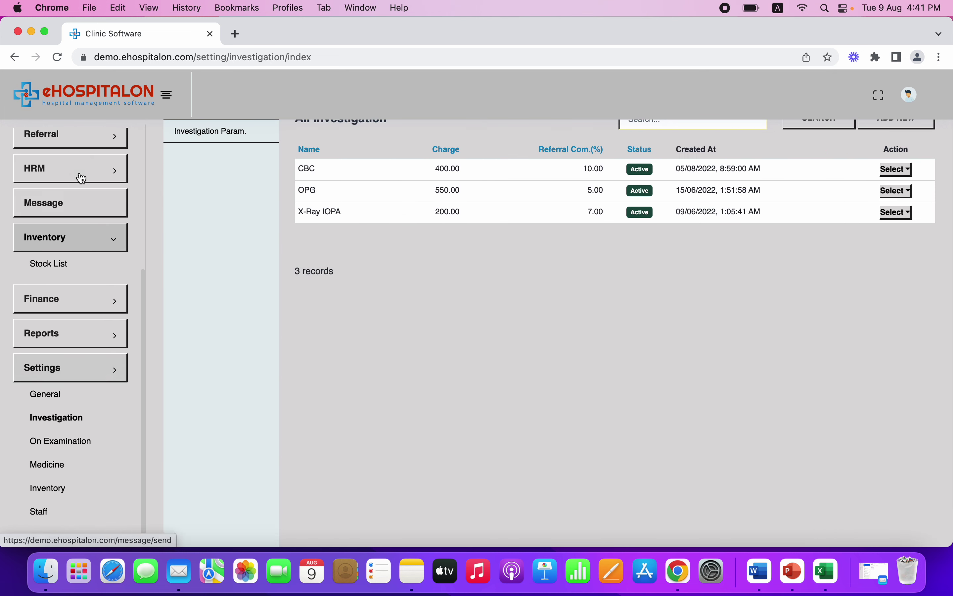
click(54, 389)
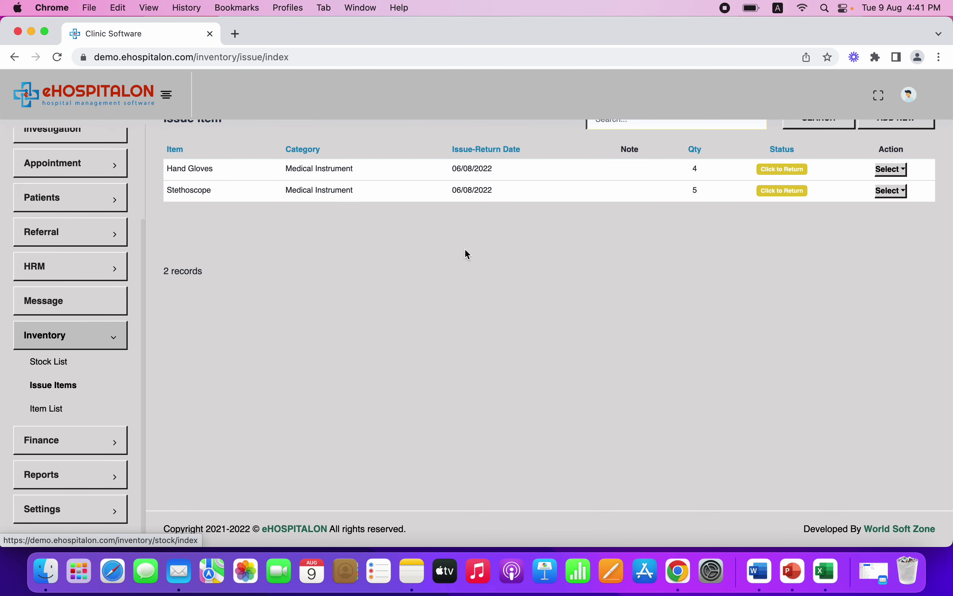
Start a new issued-item entry, try the category and item lists, then abandon it
click(893, 158)
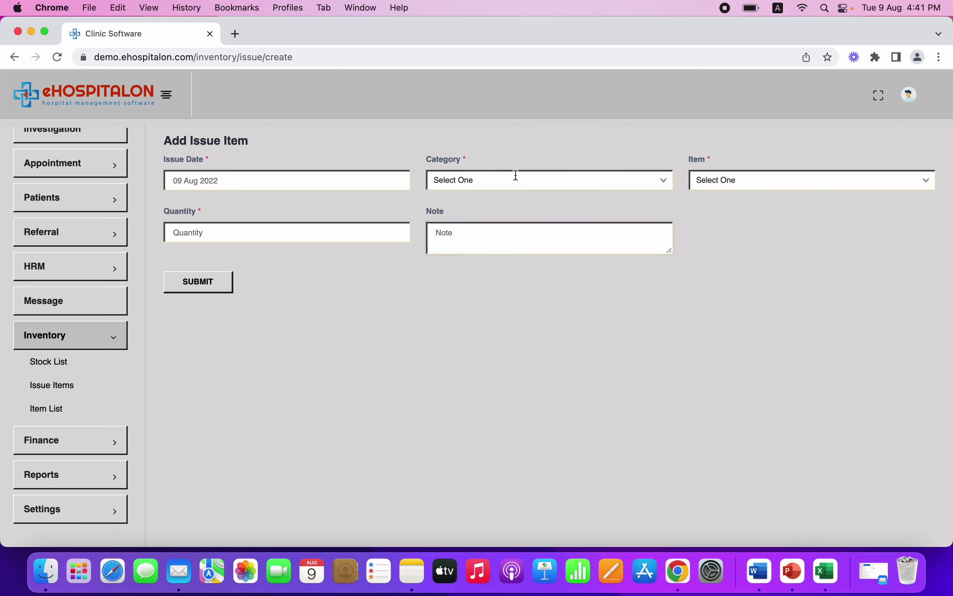
click(543, 177)
click(763, 183)
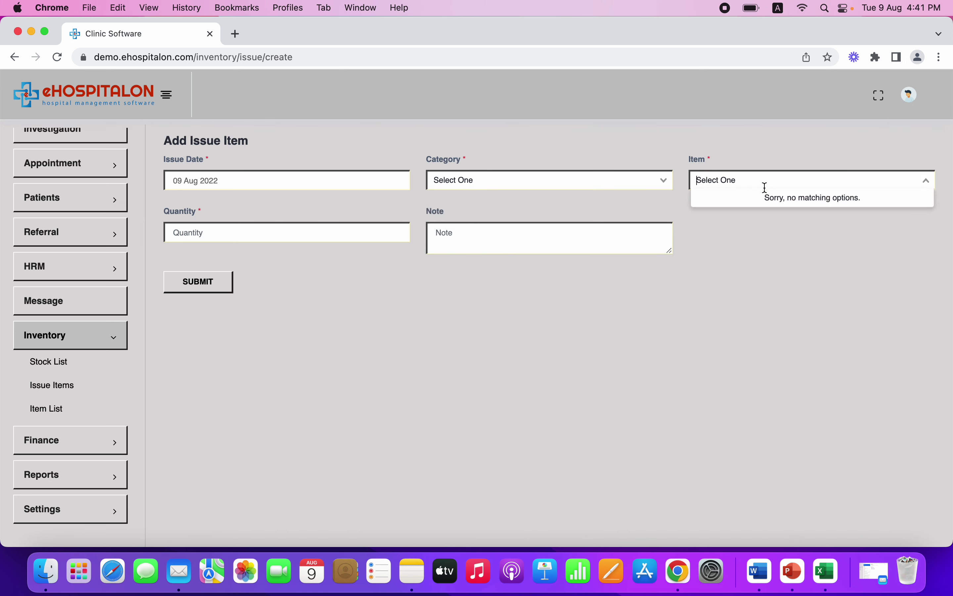
click(590, 190)
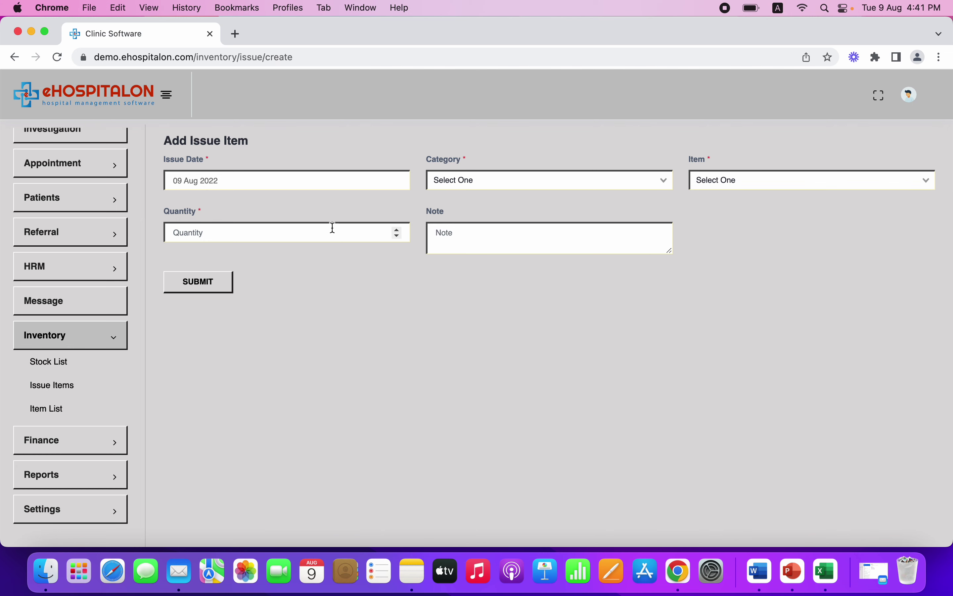
Return to Investigation settings listing CBC, OPG and X-Ray IOPA
click(111, 340)
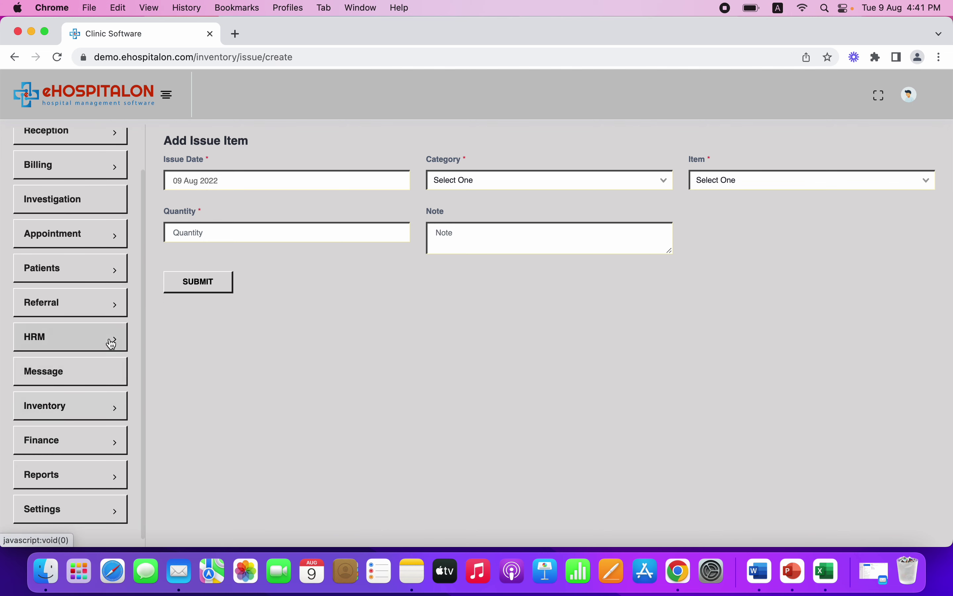
scroll(111, 340, down, 2)
click(75, 512)
scroll(75, 513, down, 5)
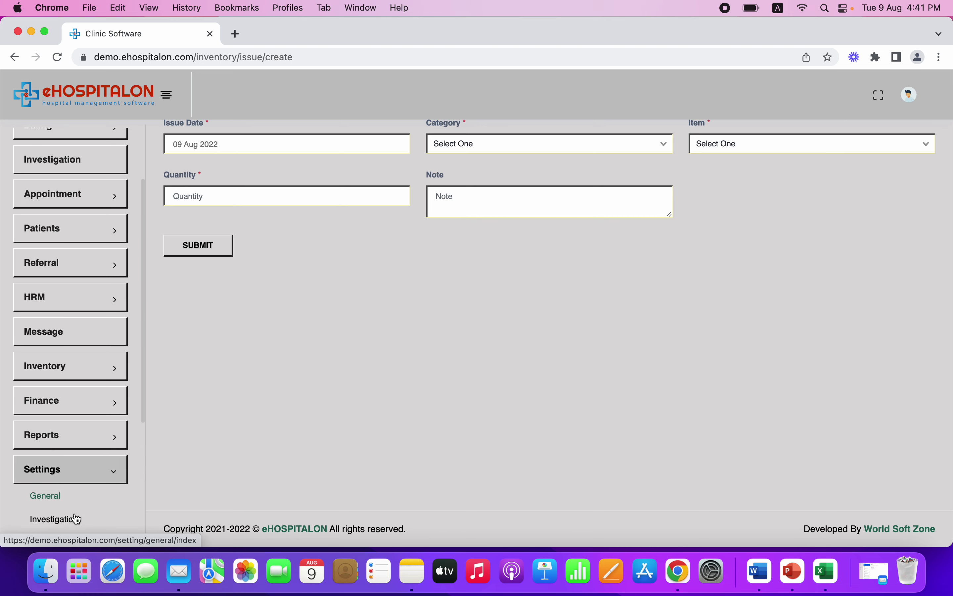
click(79, 336)
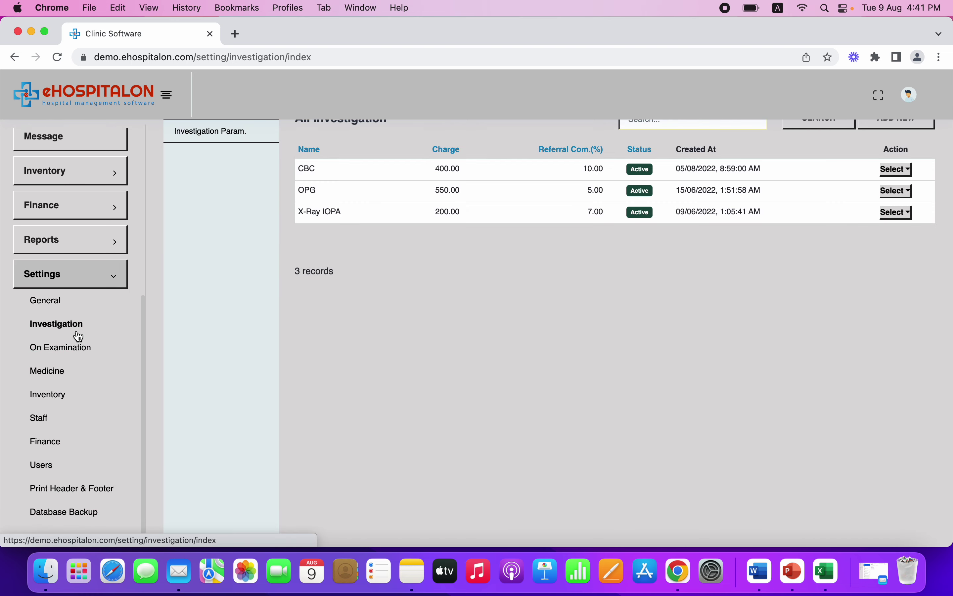
scroll(341, 311, down, 1)
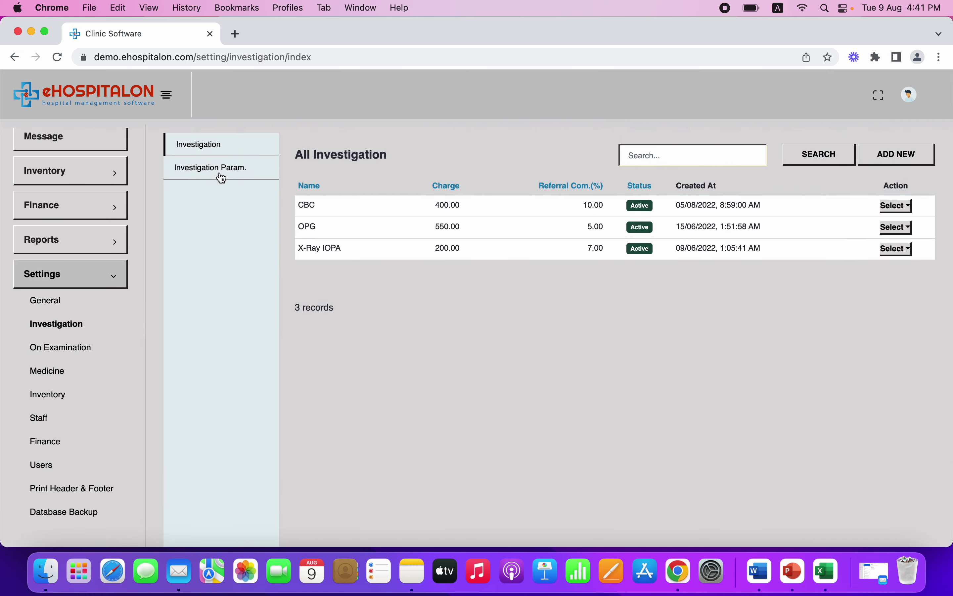
click(238, 177)
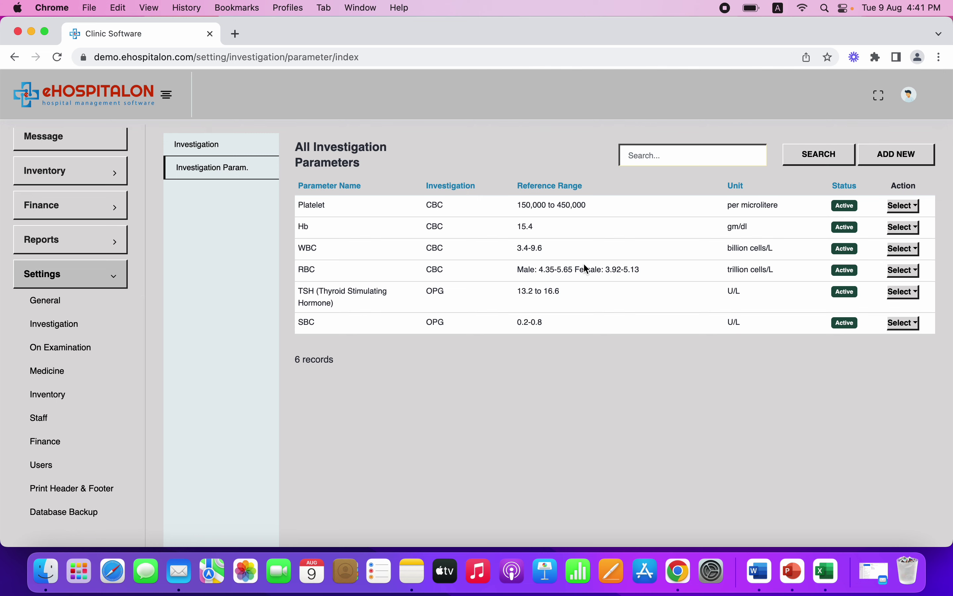
click(235, 153)
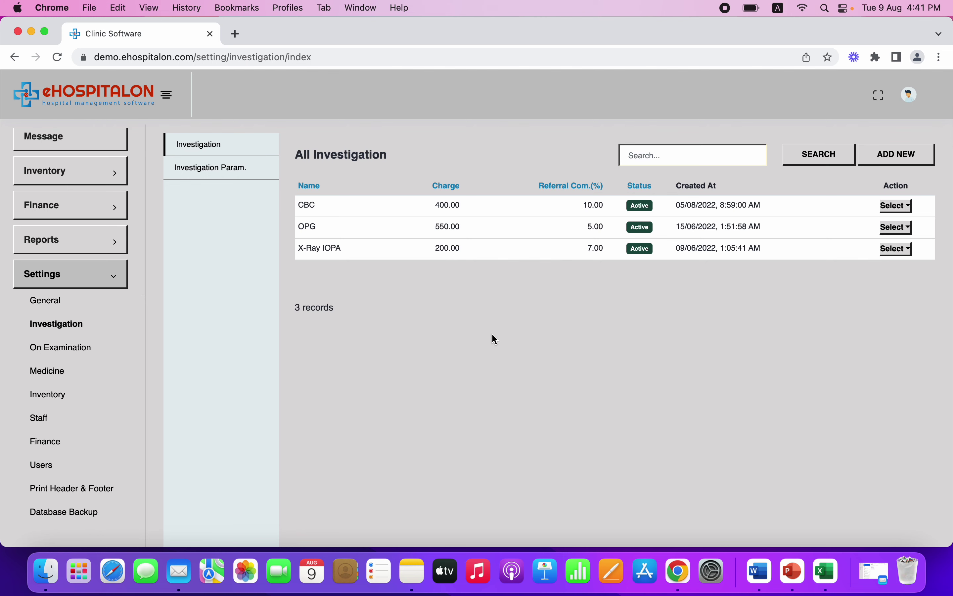
scroll(492, 334, down, 3)
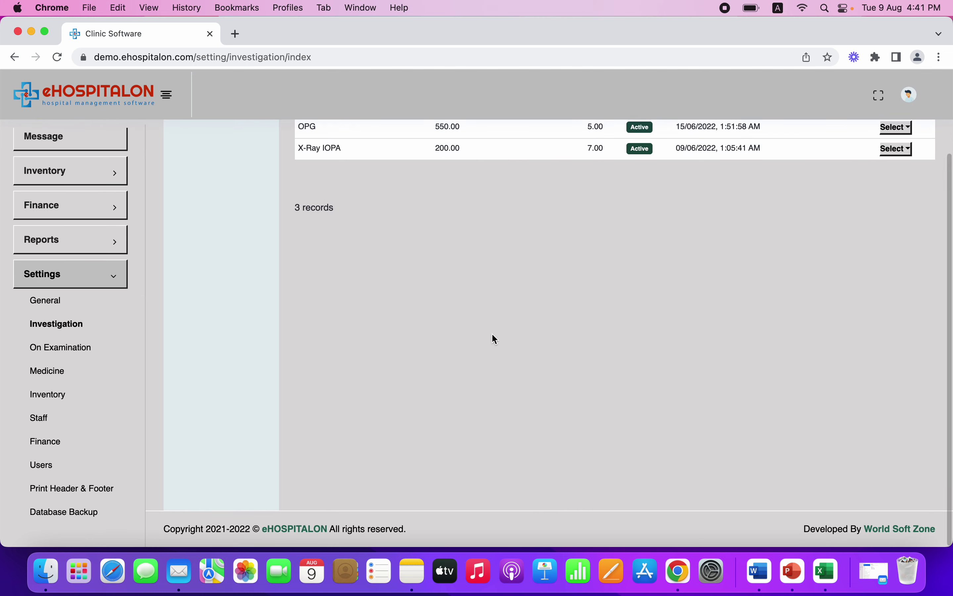
scroll(492, 333, up, 3)
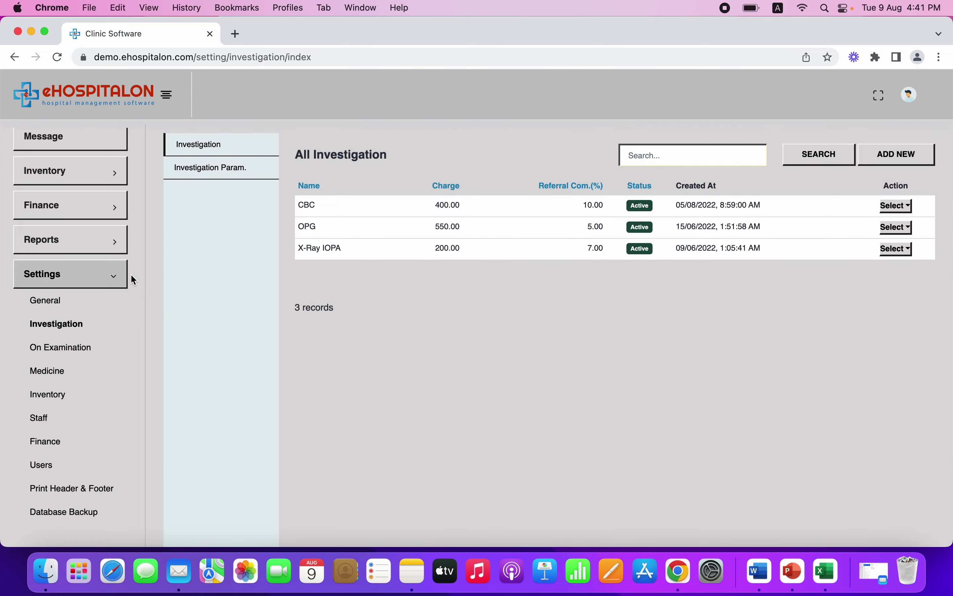
click(81, 348)
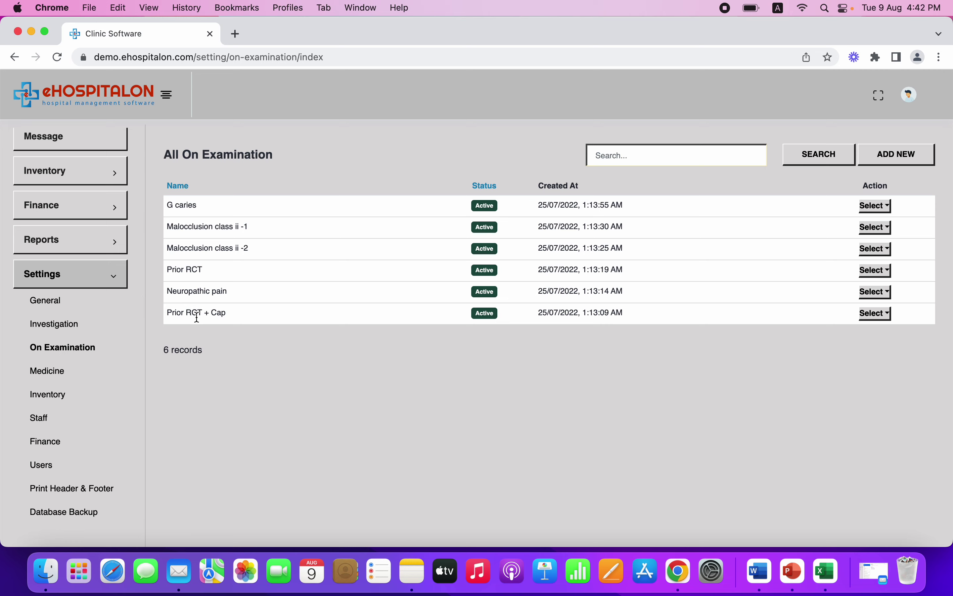
Browse Medicine and Inventory settings, then view the six Staff departments
click(59, 376)
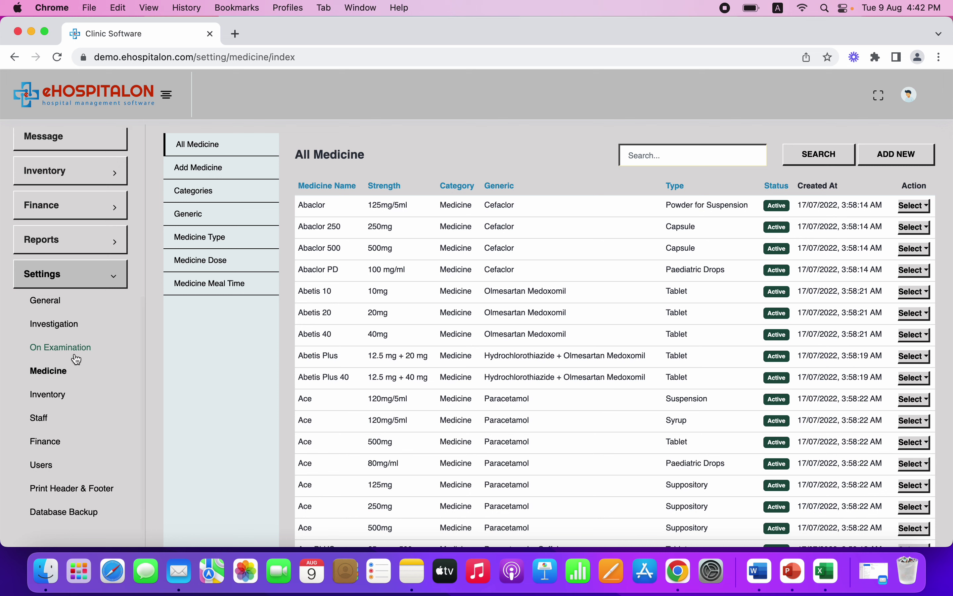
click(56, 397)
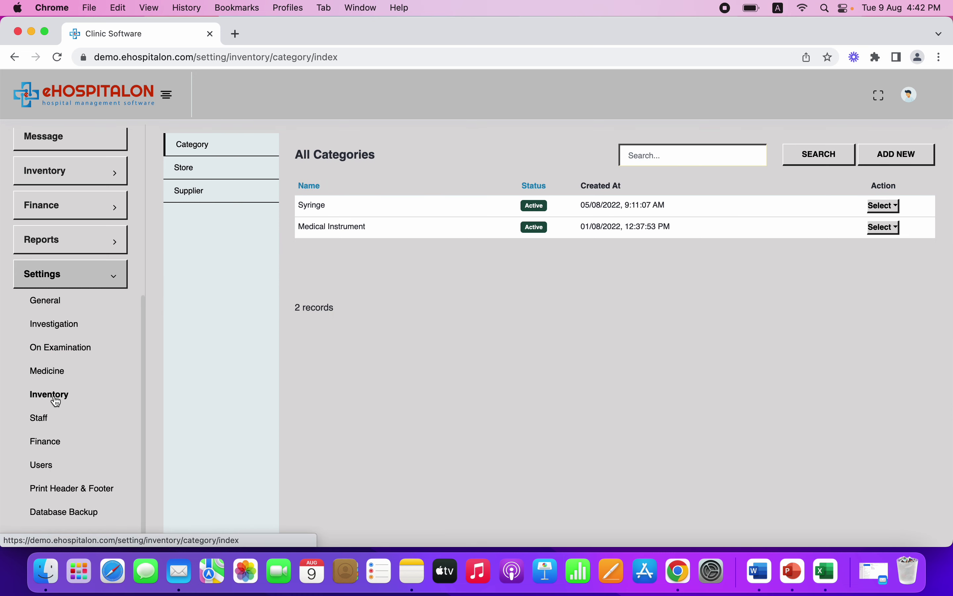
click(45, 425)
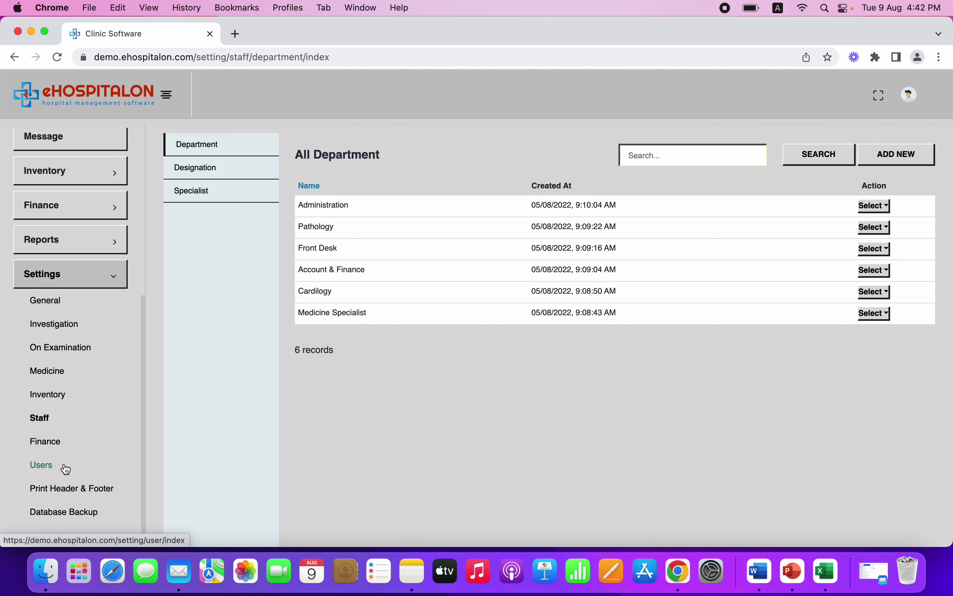
Show the Billing tab of Print Header & Footer settings
click(68, 490)
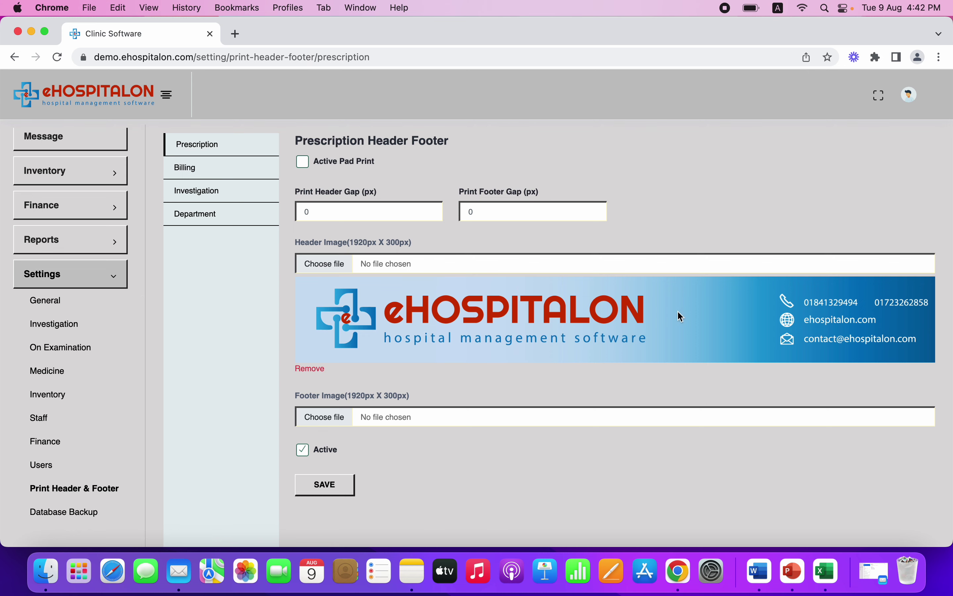
click(224, 169)
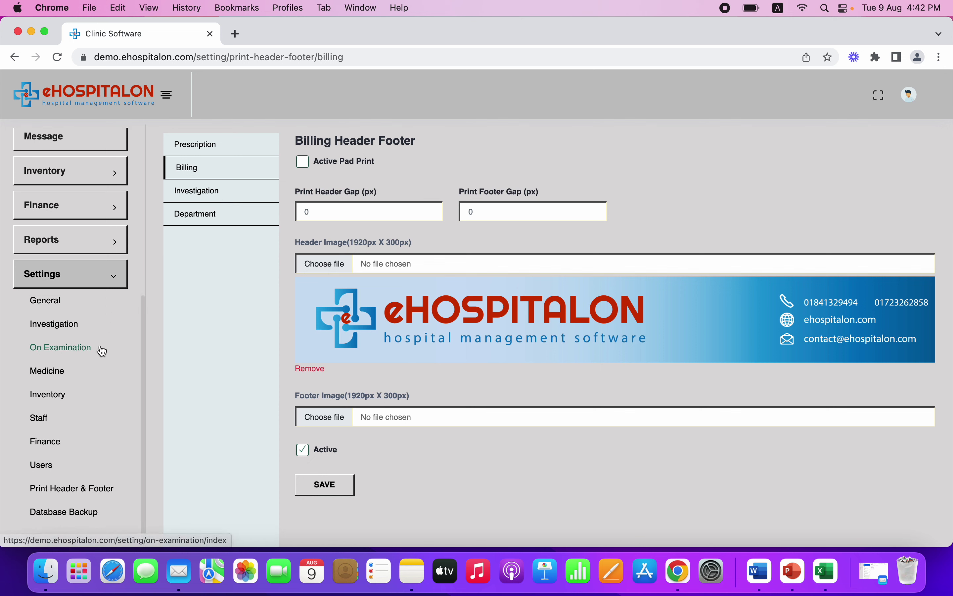
Glance at HRM, then view the Referred Doctor List with its two doctors
click(111, 278)
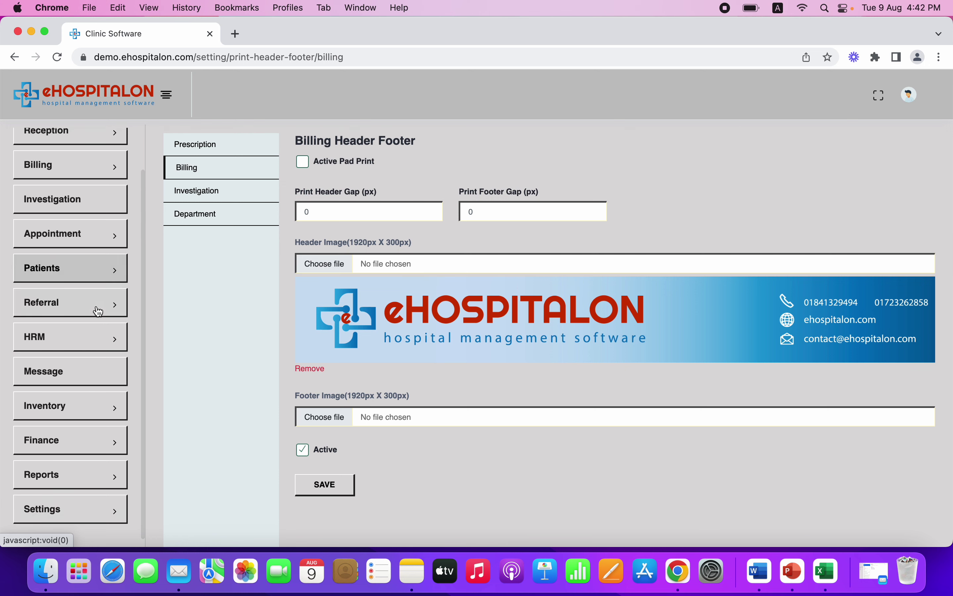
click(86, 337)
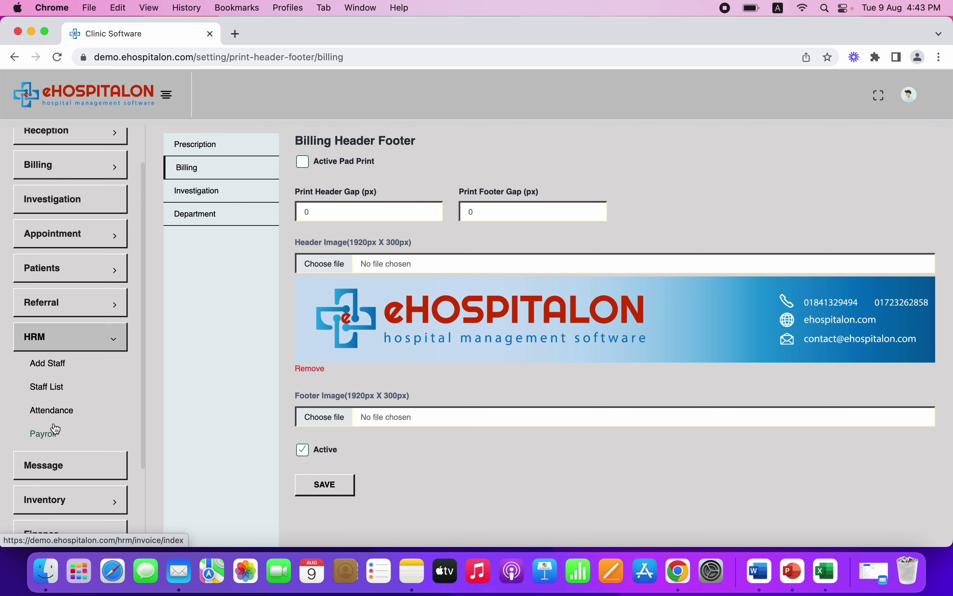
click(85, 345)
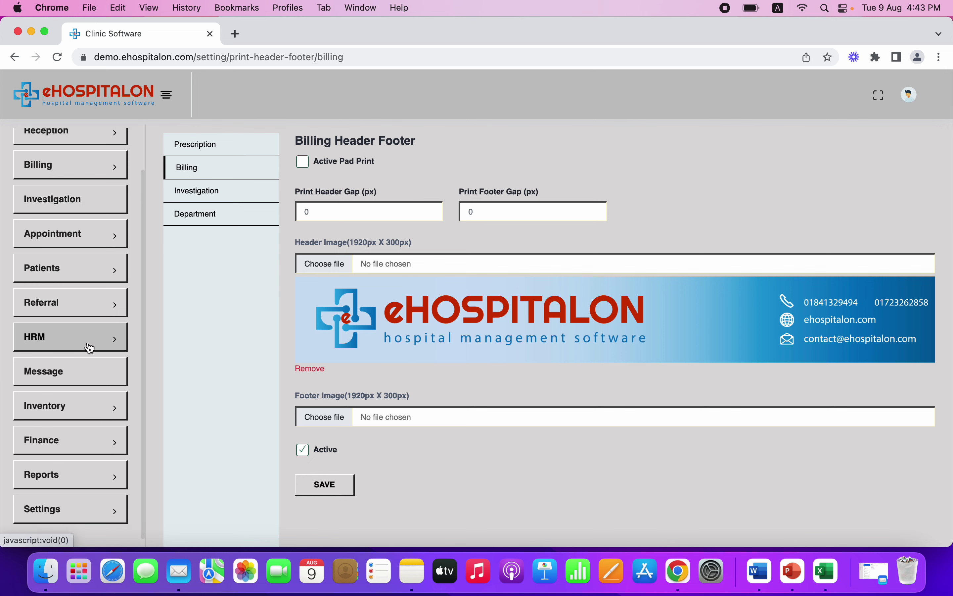
click(104, 315)
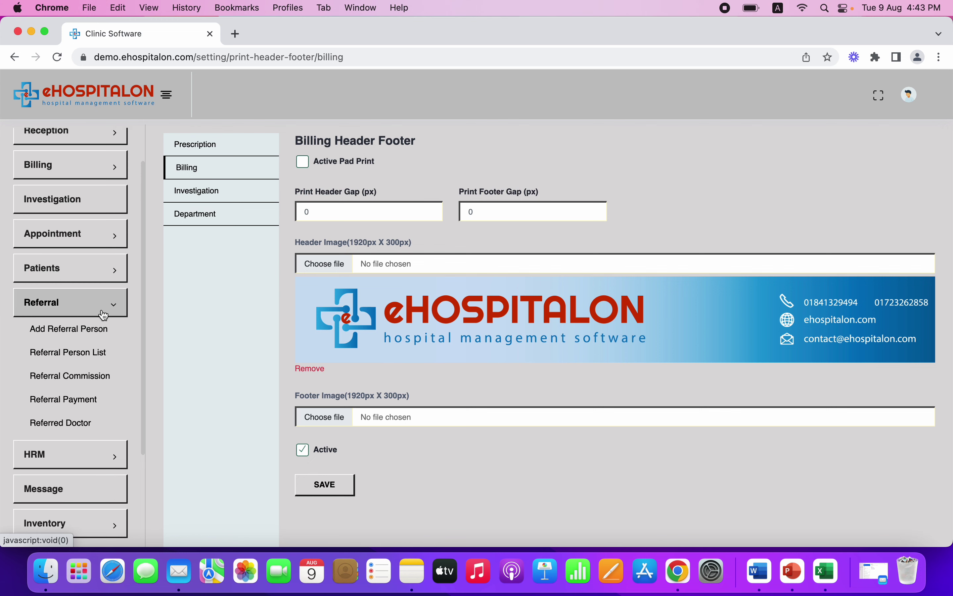
click(66, 425)
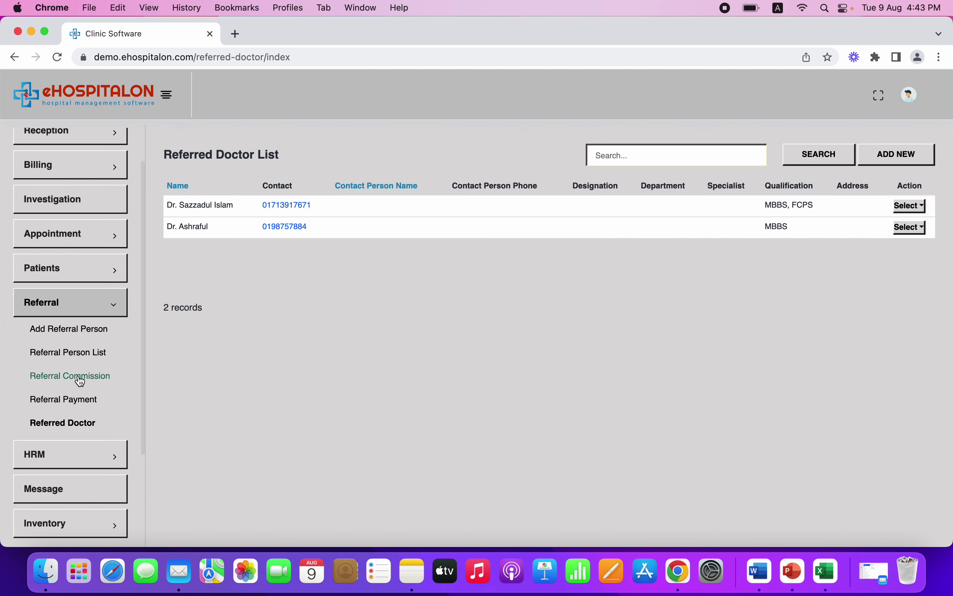
Look at the Add Referral Person form and edit view of the single referrer
click(93, 362)
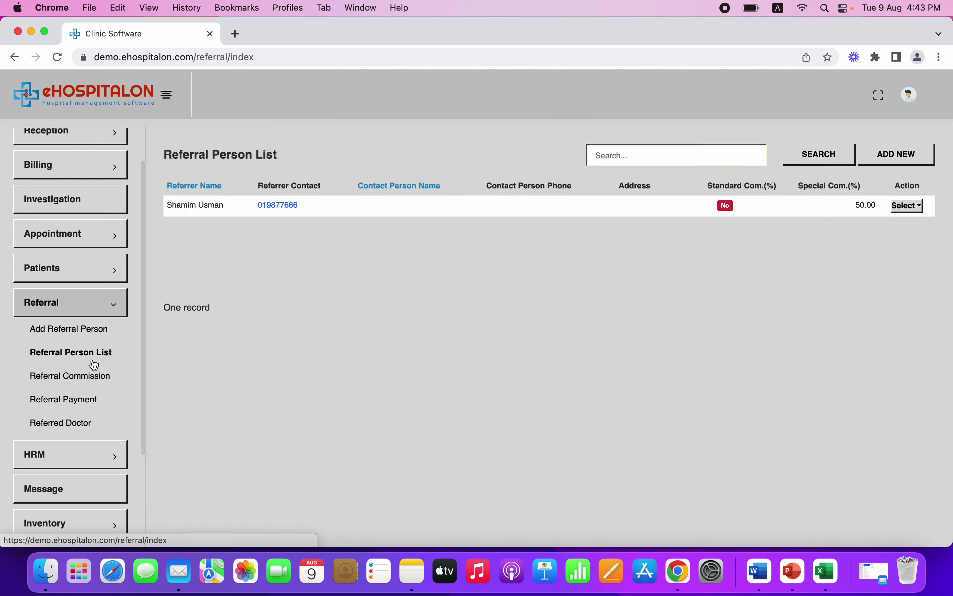
click(89, 339)
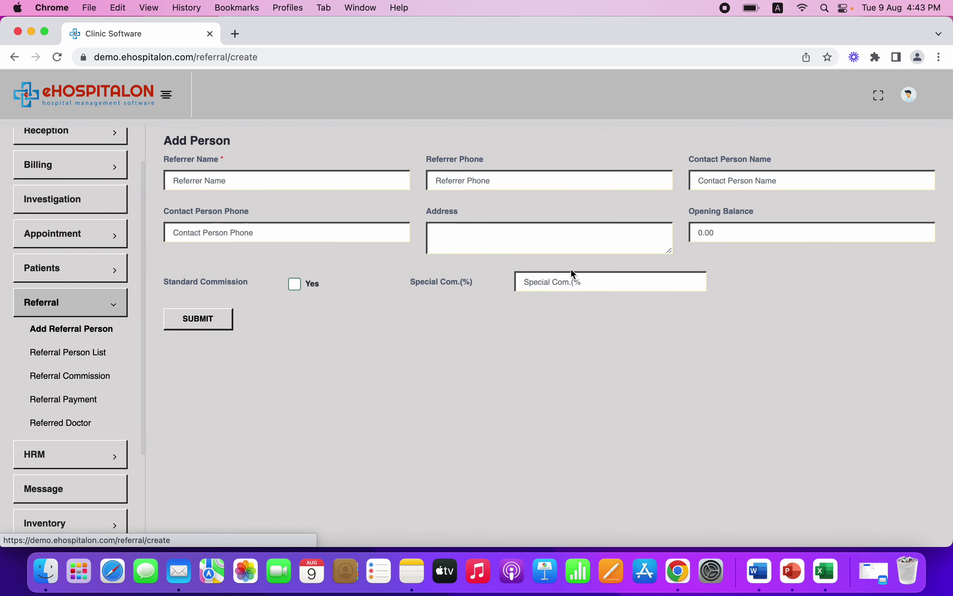
click(90, 362)
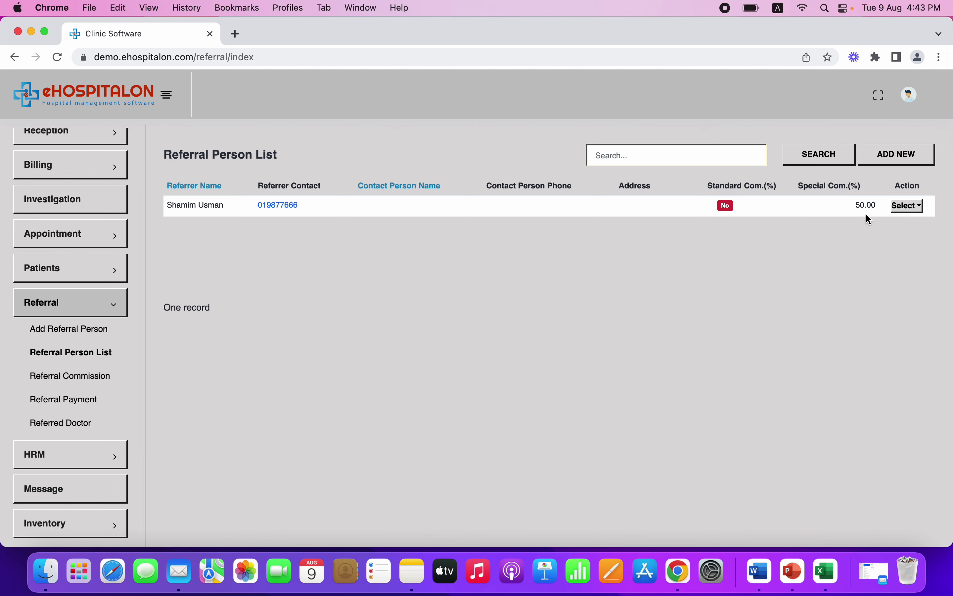
click(908, 206)
click(854, 230)
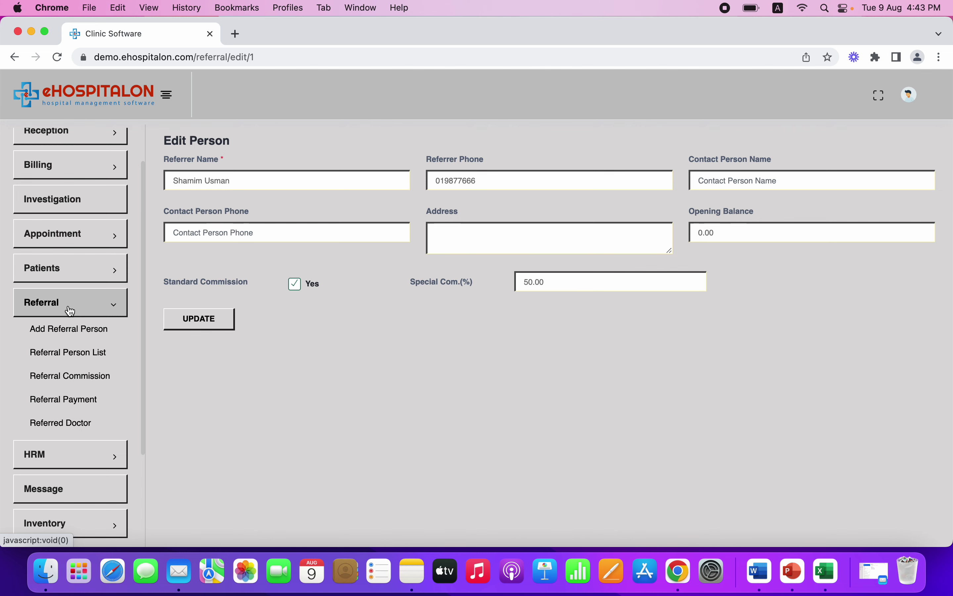
Check the empty Referral Commissions list, then return to the Referral Person List
click(65, 383)
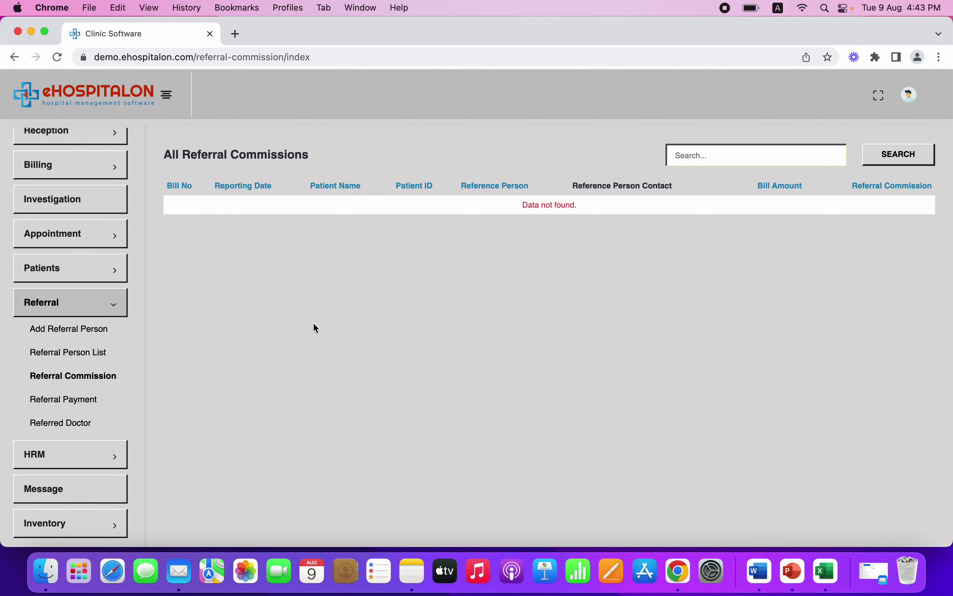
click(77, 357)
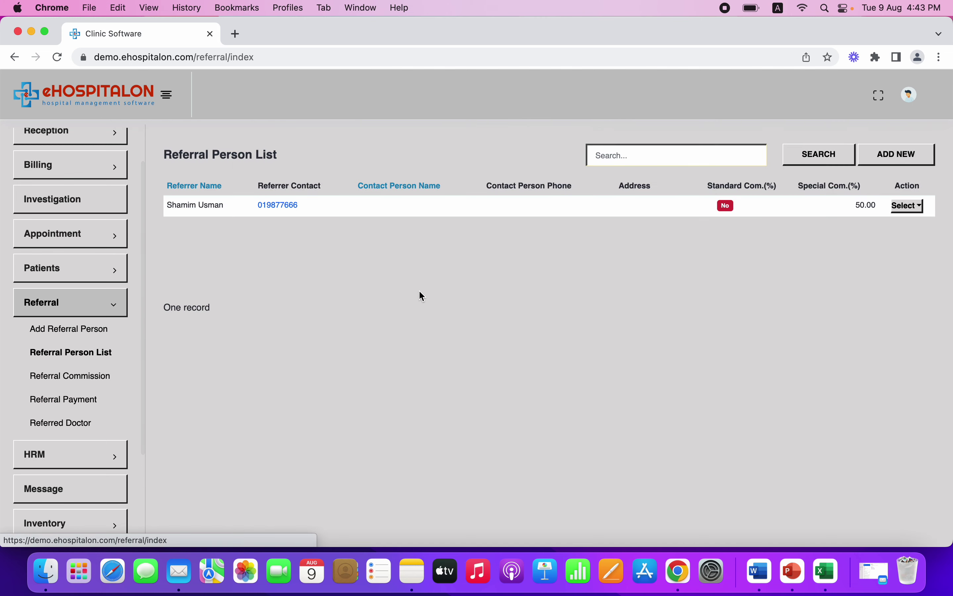
click(102, 307)
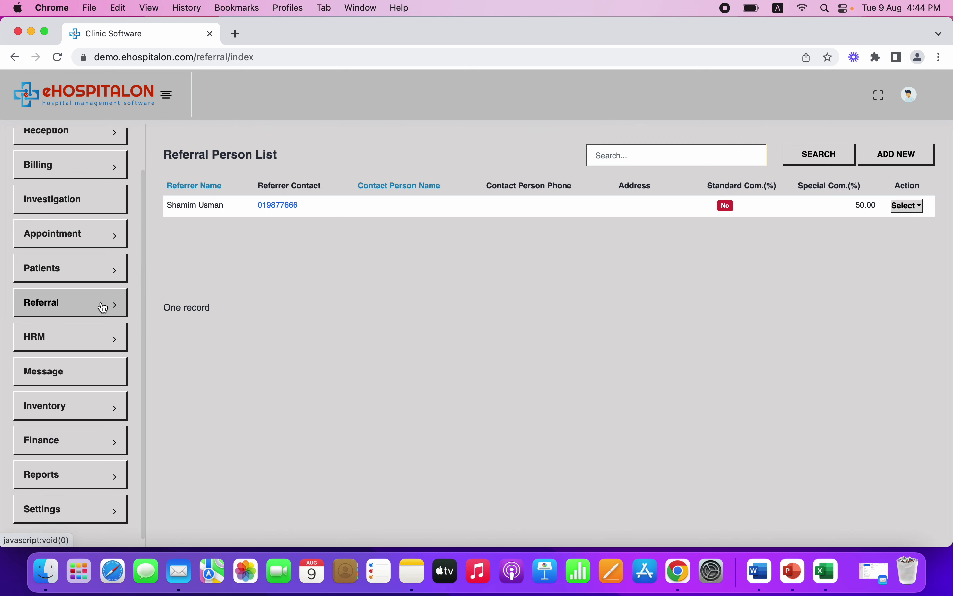
Start a new investigation bill and look through the patient list
scroll(65, 366, up, 3)
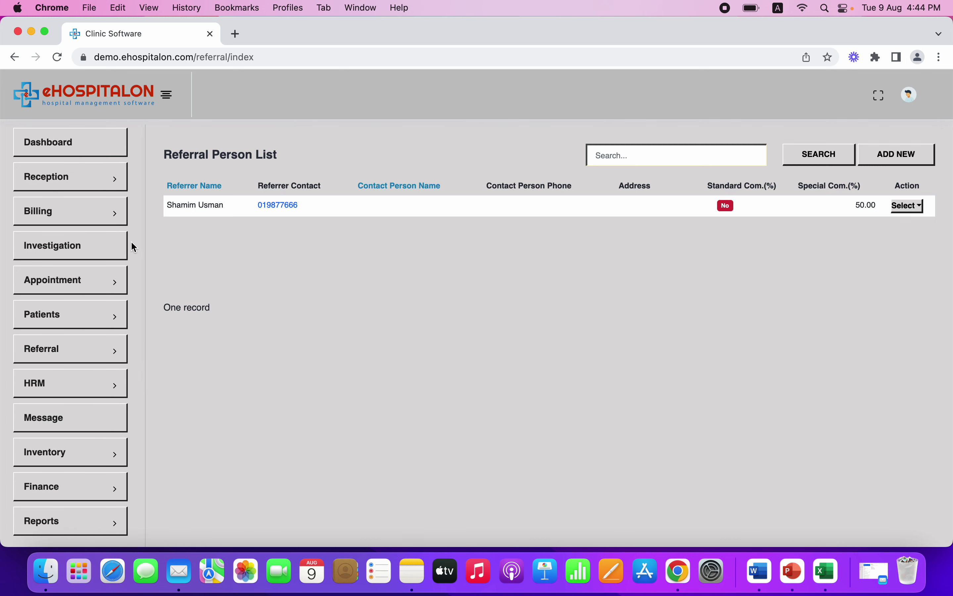
click(103, 220)
click(51, 245)
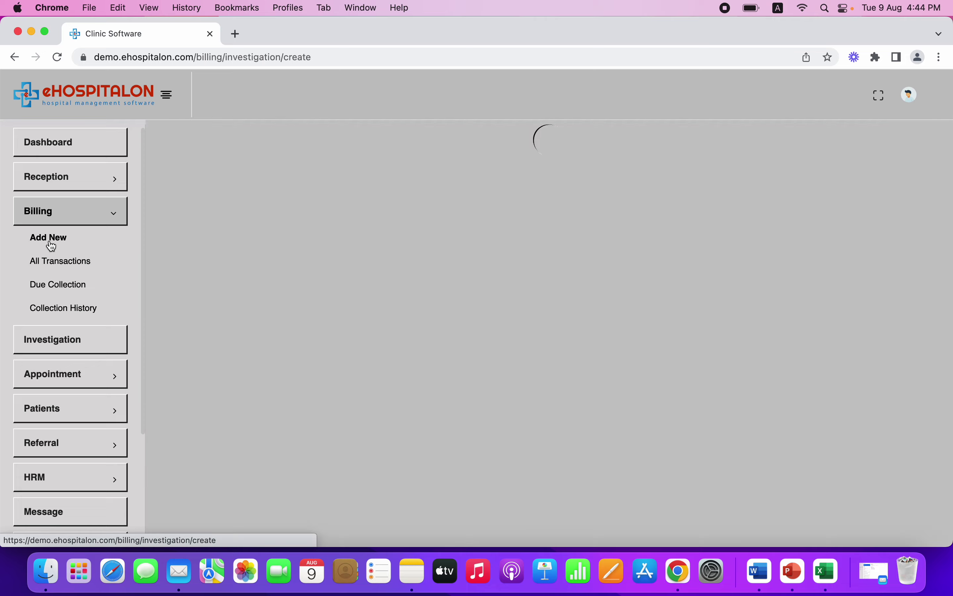
click(280, 180)
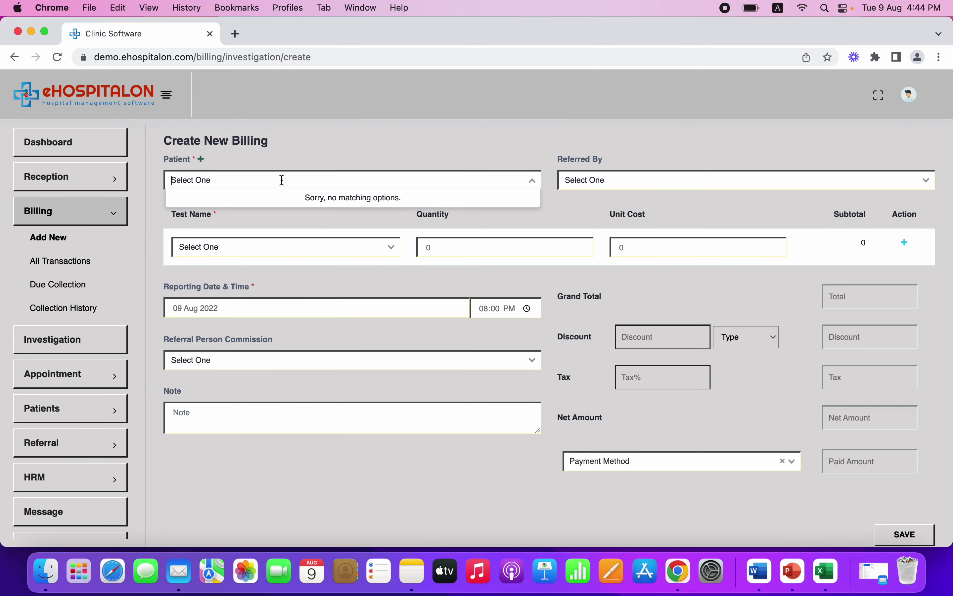
Add a new patient, entering the patient's name and contact number
click(201, 159)
click(293, 184)
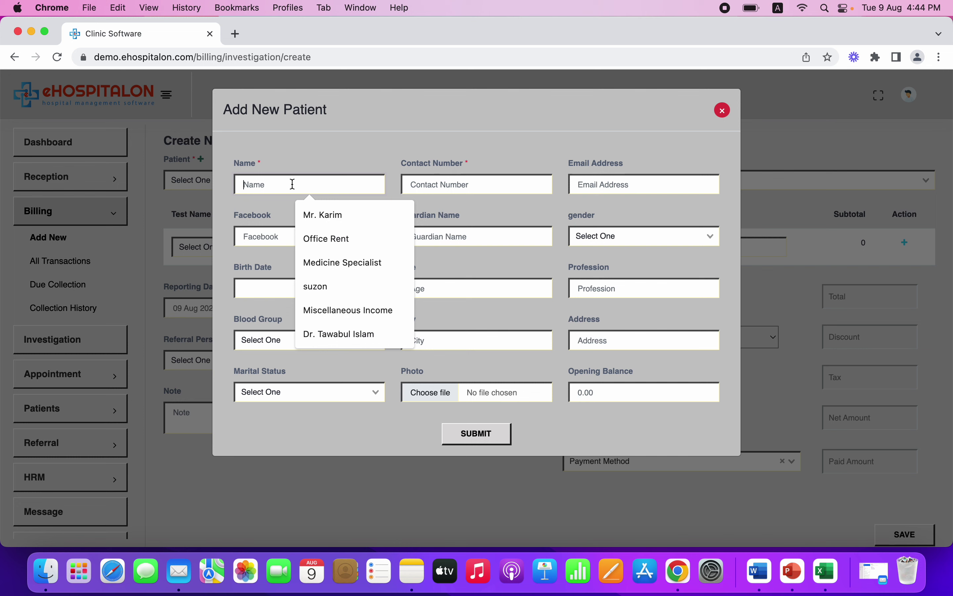
text(Tanvir)
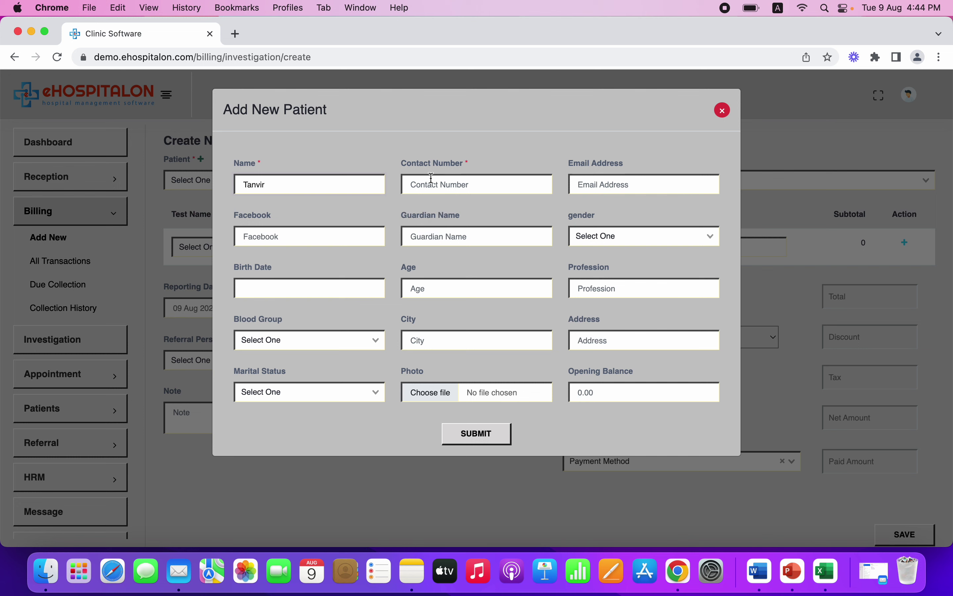
click(431, 179)
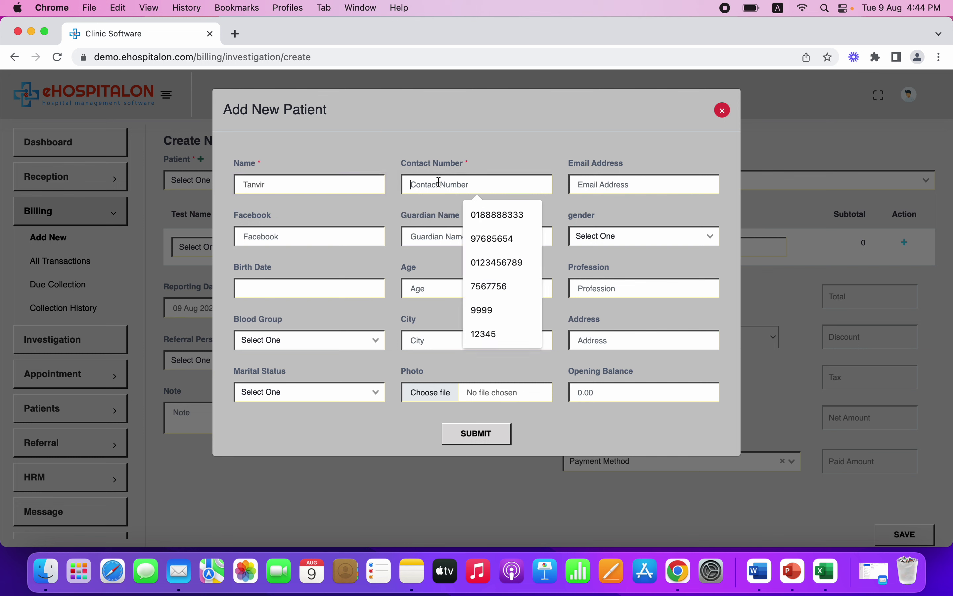
text(01)
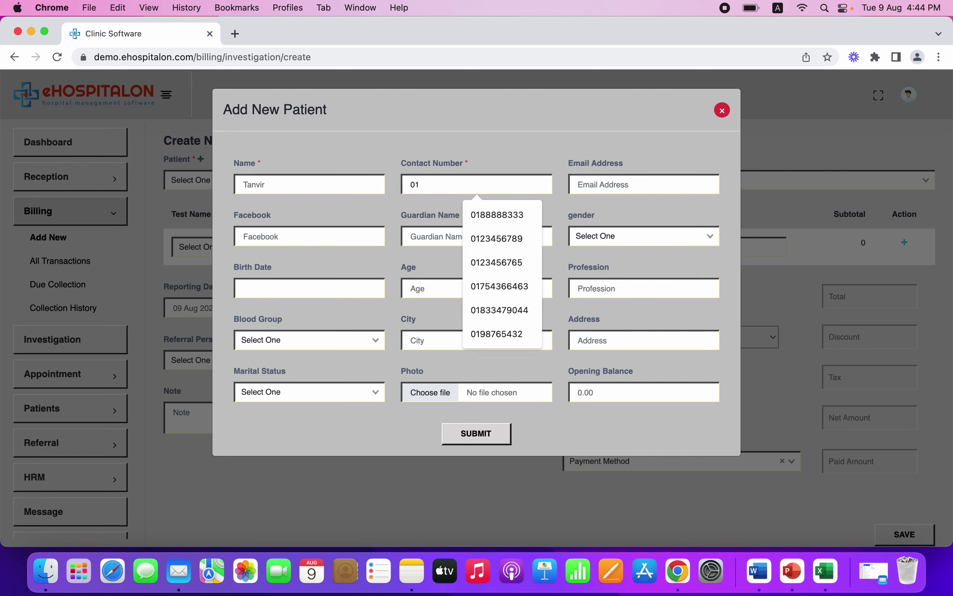
text(23456789)
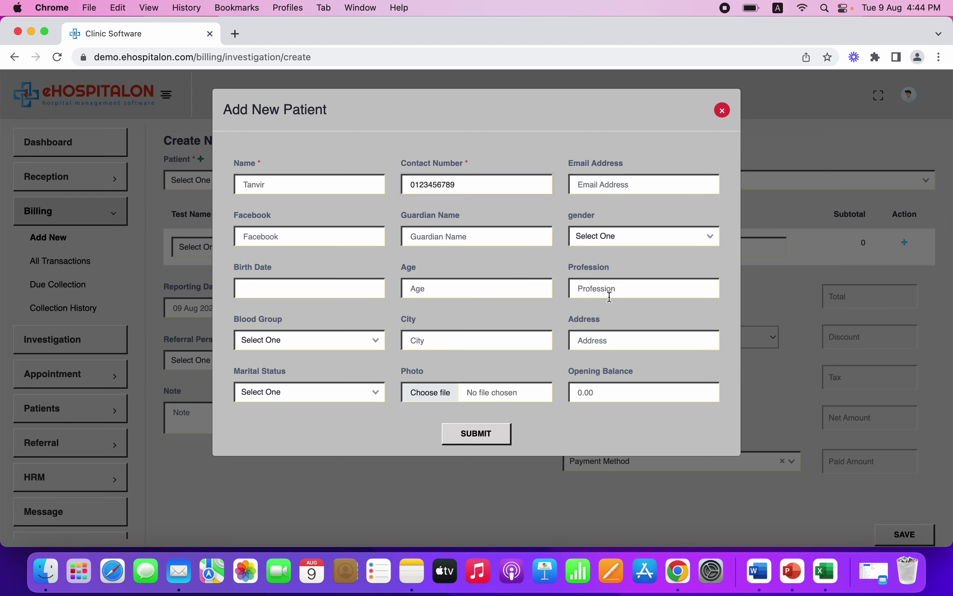
Attach 55.webp as the patient's photo and submit the record
click(442, 393)
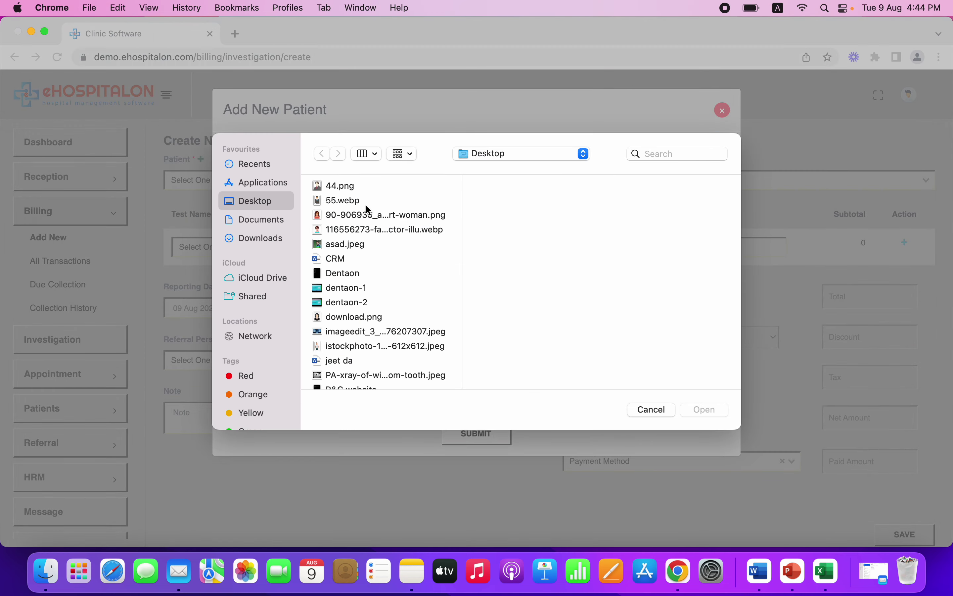
click(342, 204)
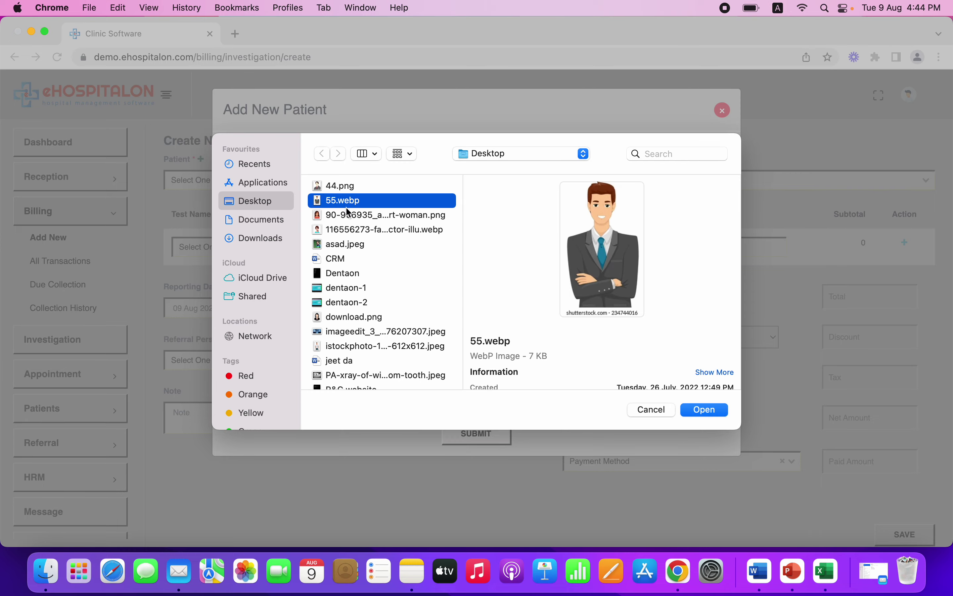
click(697, 411)
click(481, 437)
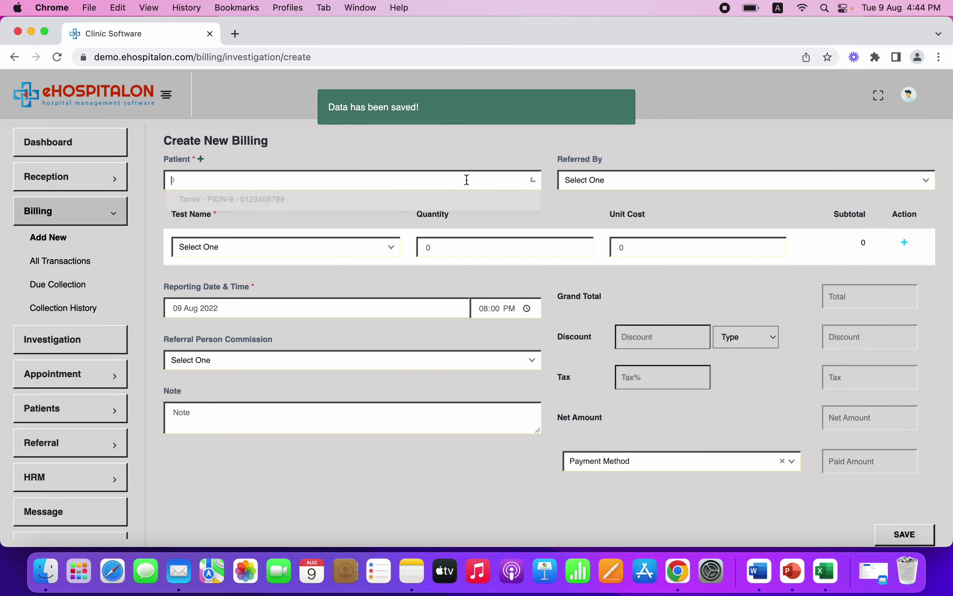
Set the new patient and a referring doctor on the bill, then add CBC and OPG tests
click(389, 204)
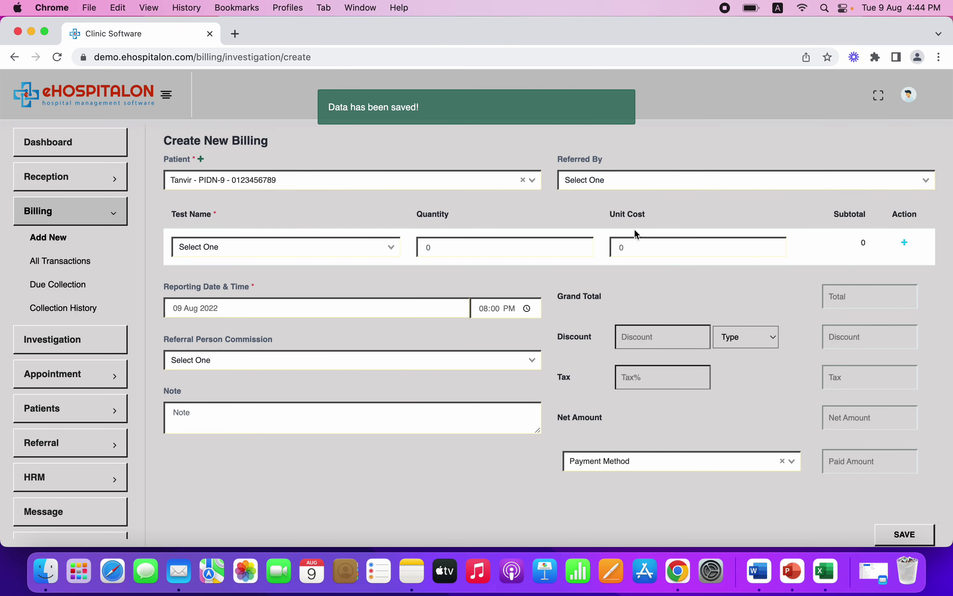
click(760, 182)
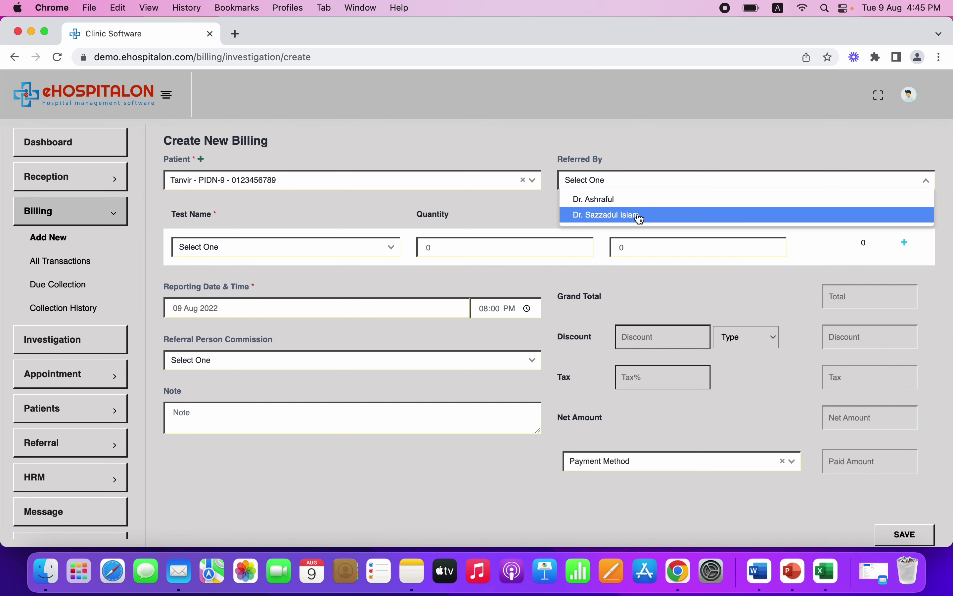
click(623, 215)
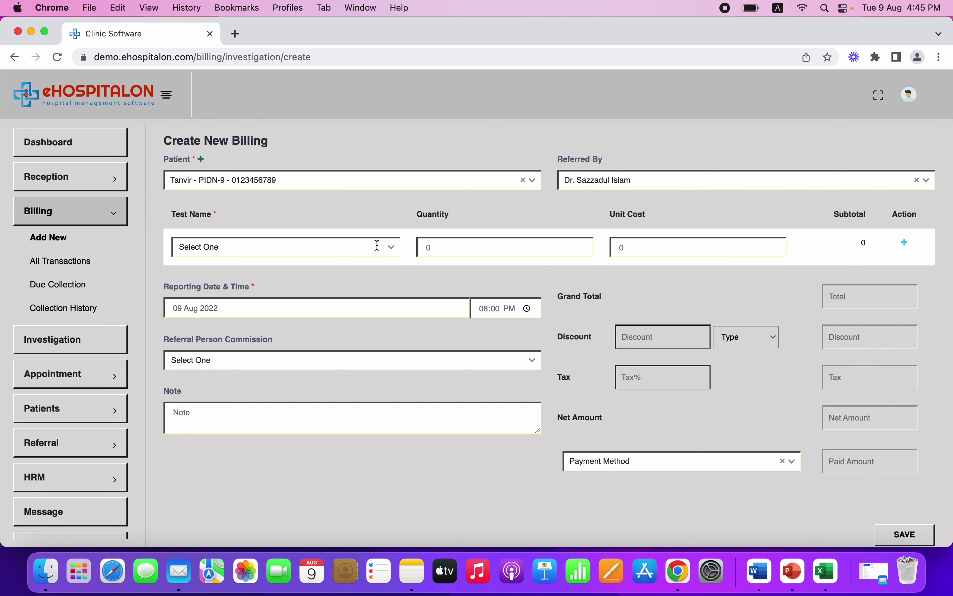
click(361, 249)
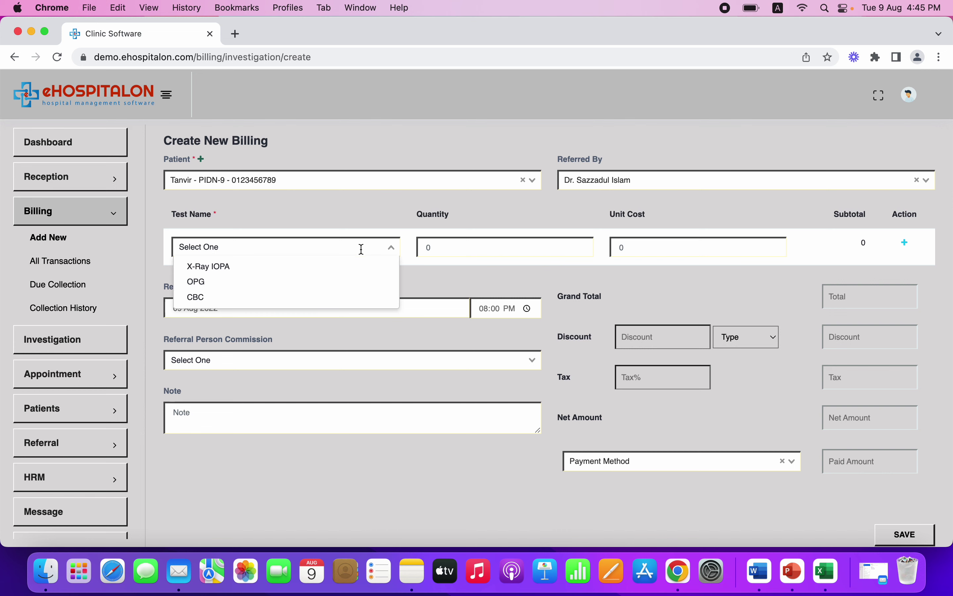
click(273, 301)
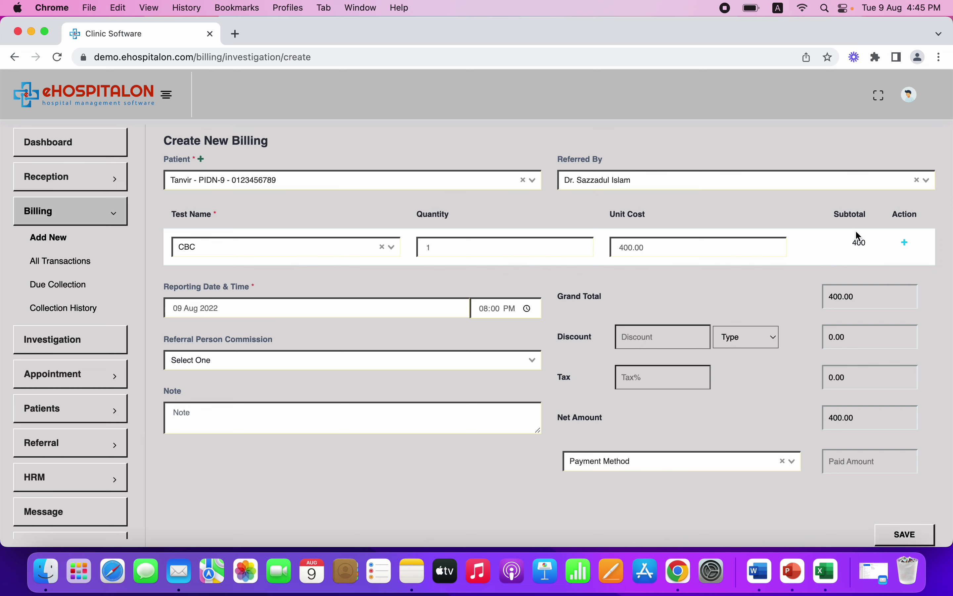
click(905, 242)
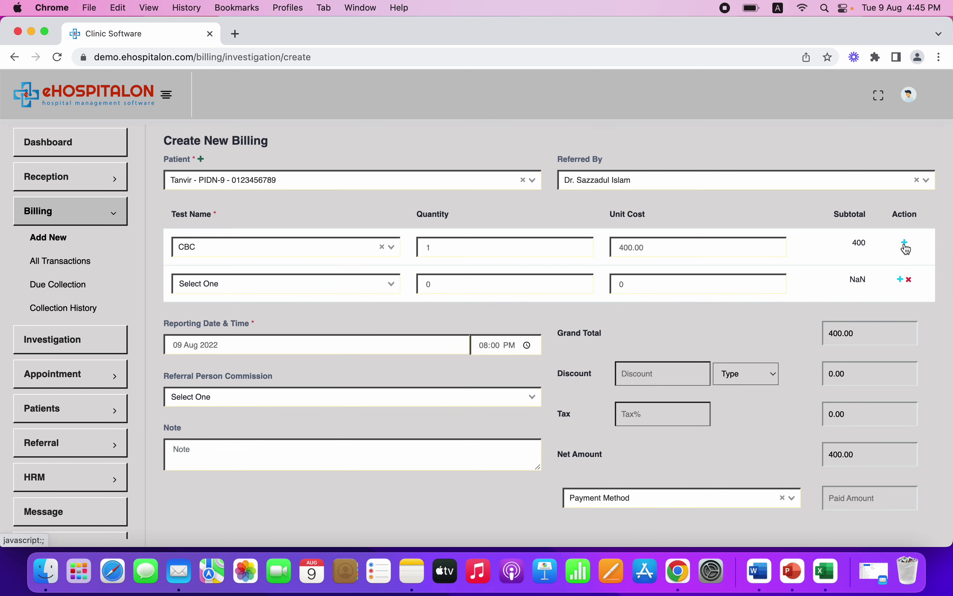
click(243, 283)
click(224, 322)
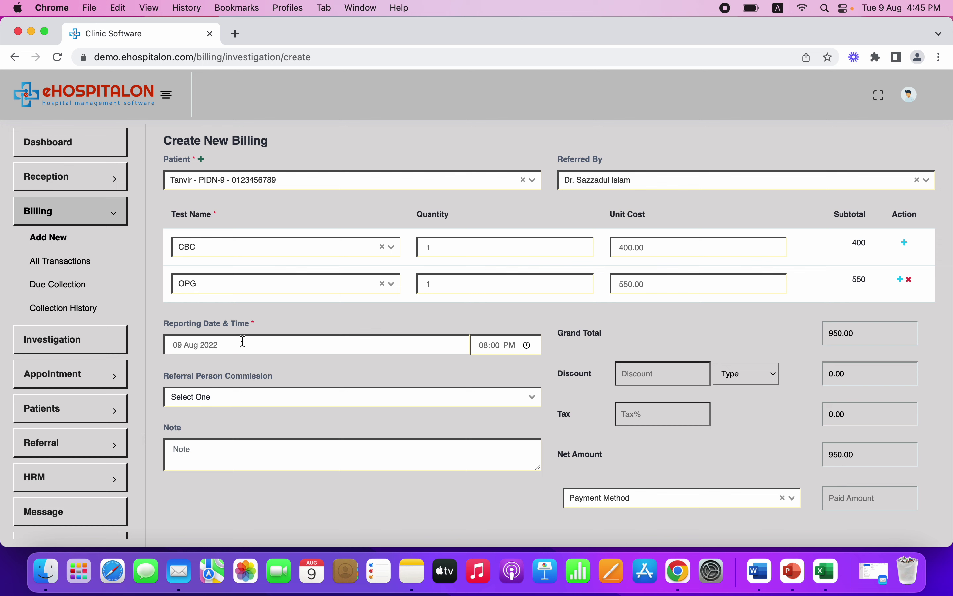
Keep 09 Aug 2022 and 08:00 PM as the reporting date and time
click(260, 344)
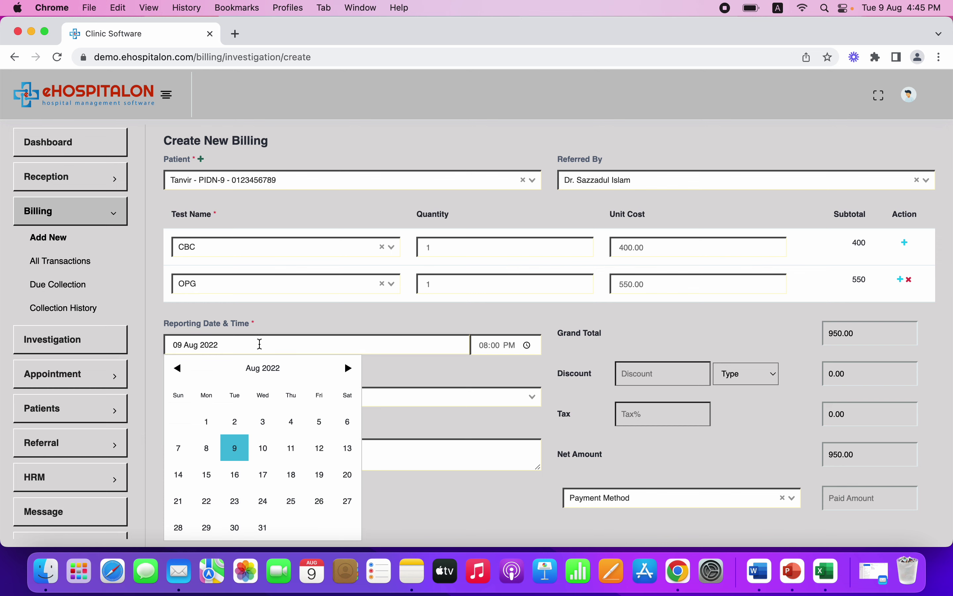
click(331, 331)
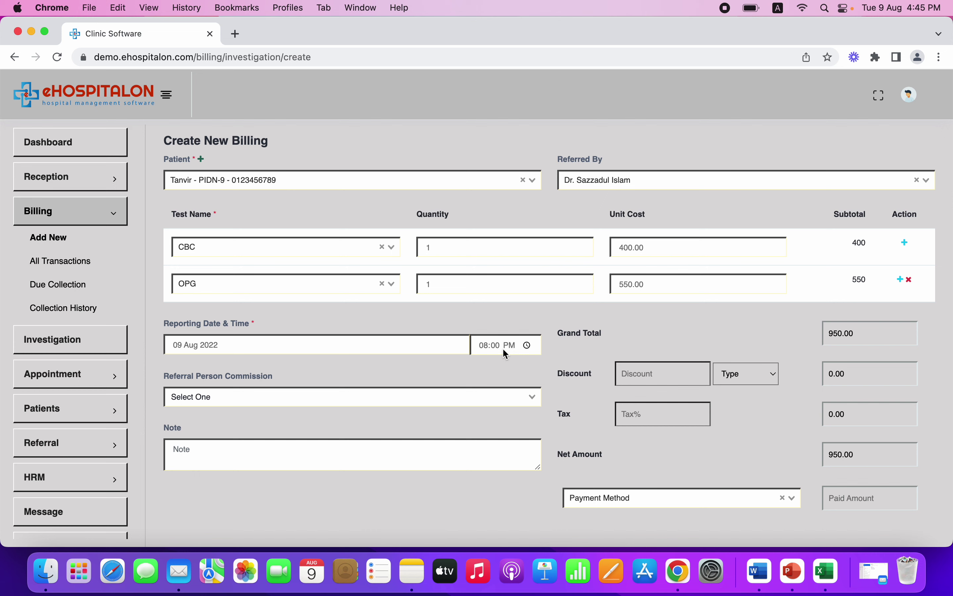
click(528, 347)
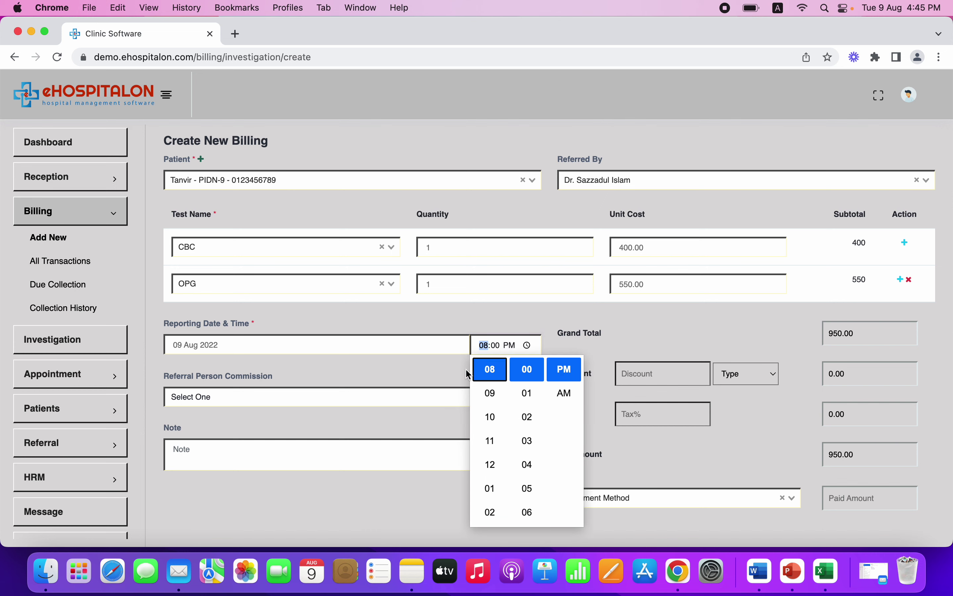
click(402, 373)
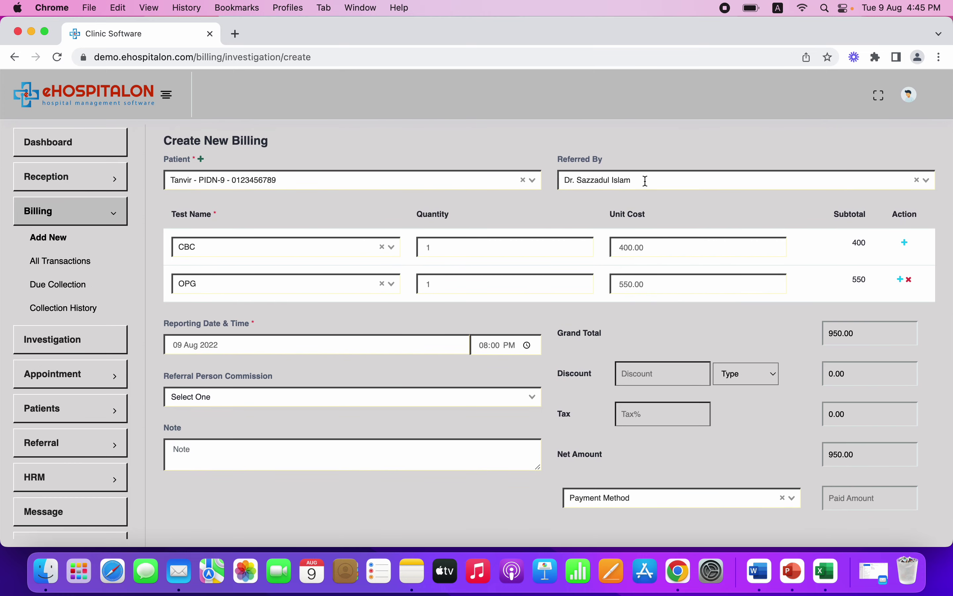
click(355, 340)
Choose the referral commission person and add the note 'Text'
click(425, 378)
click(396, 401)
click(354, 417)
text(Text)
Apply a 5 percent discount to the bill
click(685, 365)
text(5)
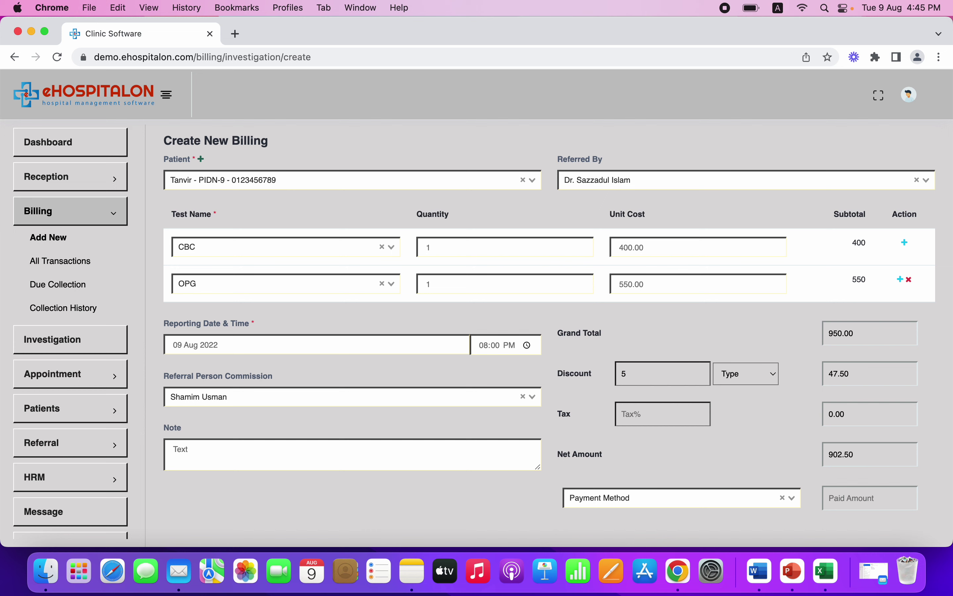
click(763, 381)
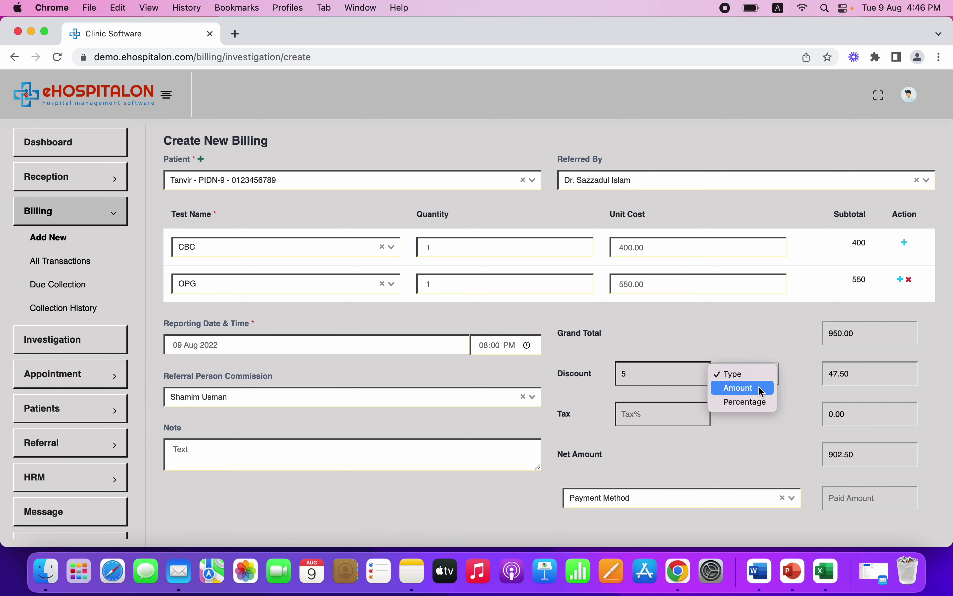
click(757, 403)
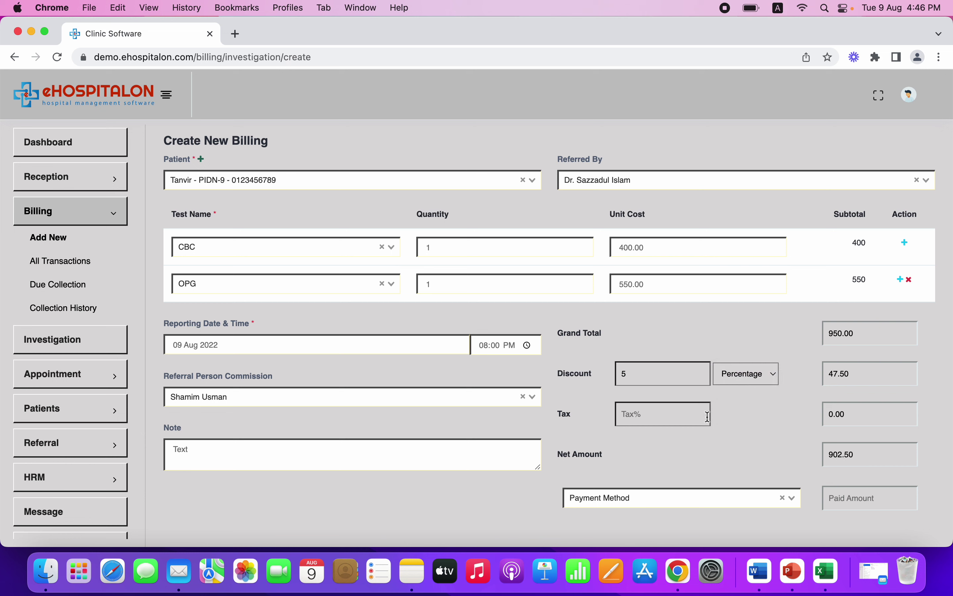
Record a Cash part-payment of 500.00 and save the bill
scroll(785, 444, down, 3)
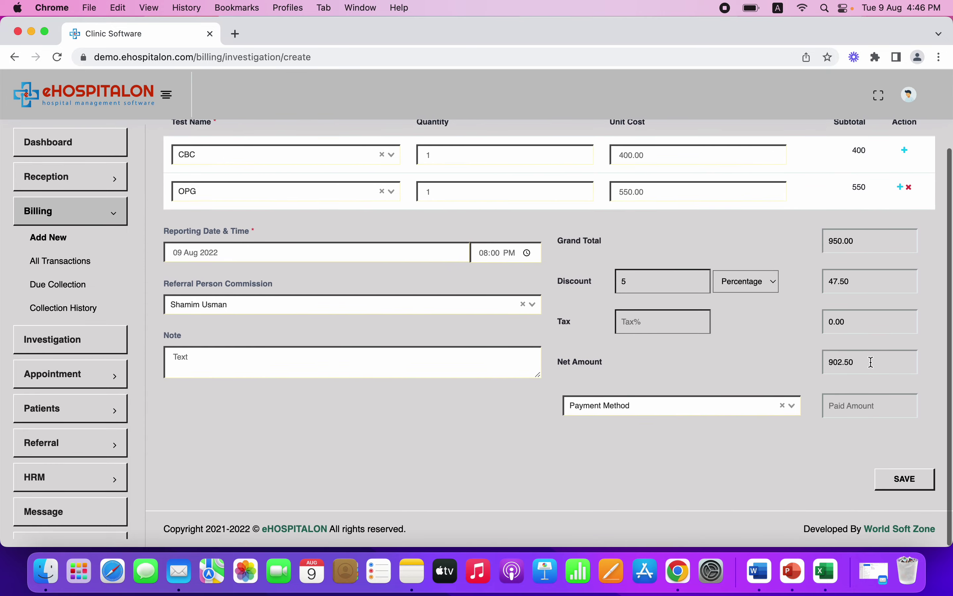
click(760, 409)
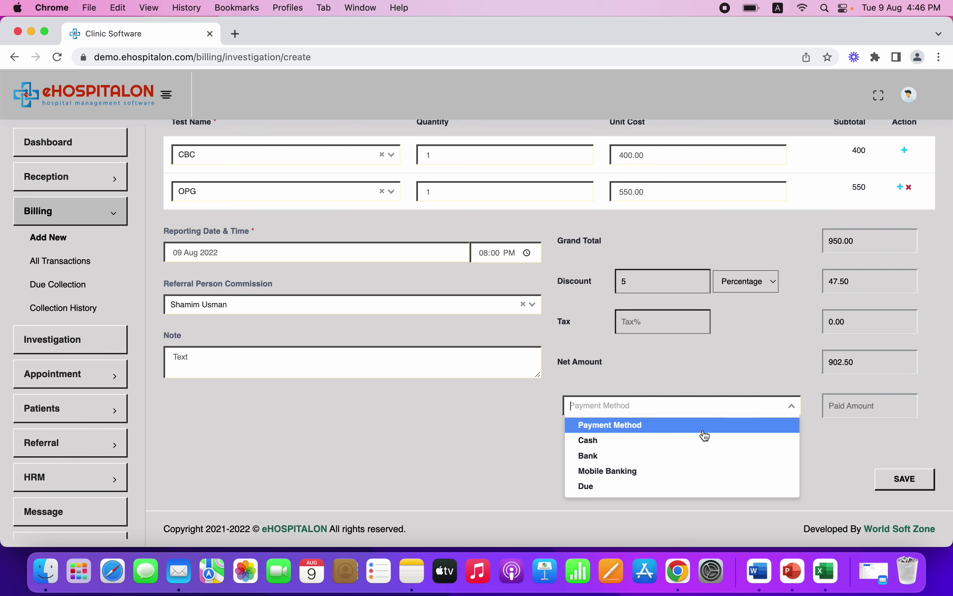
click(695, 442)
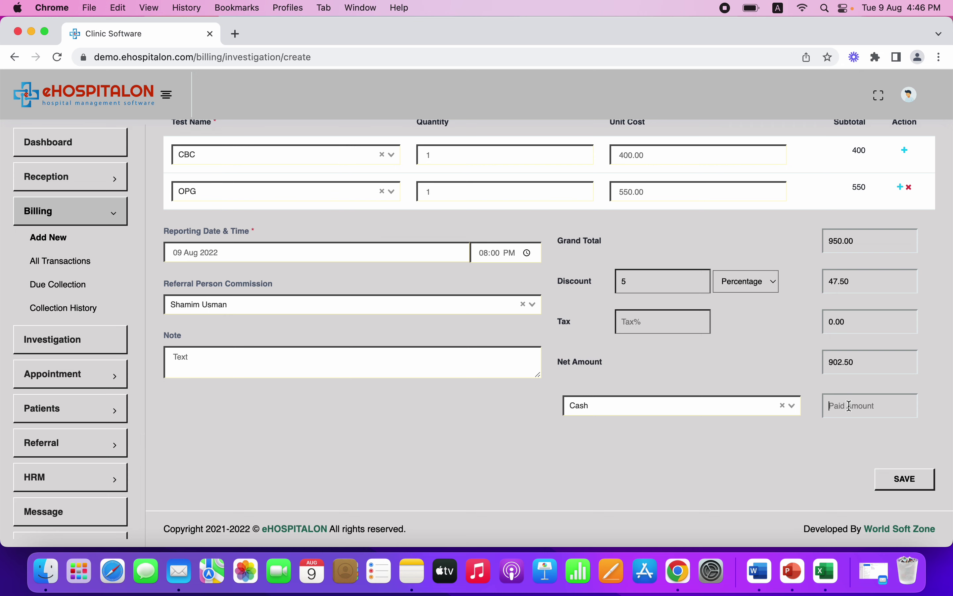
text(500)
scroll(880, 419, up, 3)
scroll(879, 420, down, 3)
click(907, 478)
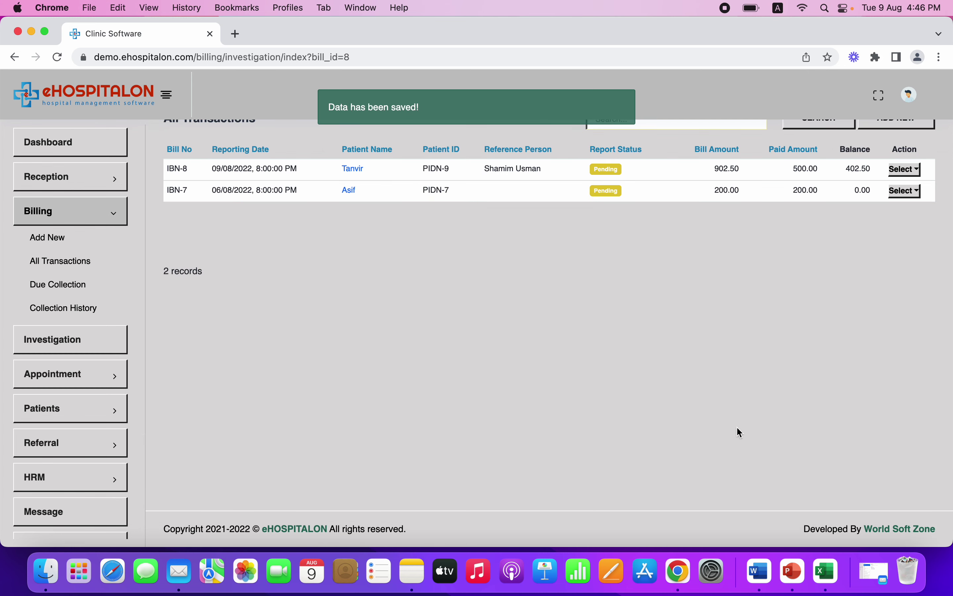
Open IBN-8's report status change, close it leaving Pending, and reopen its actions menu
scroll(718, 405, up, 2)
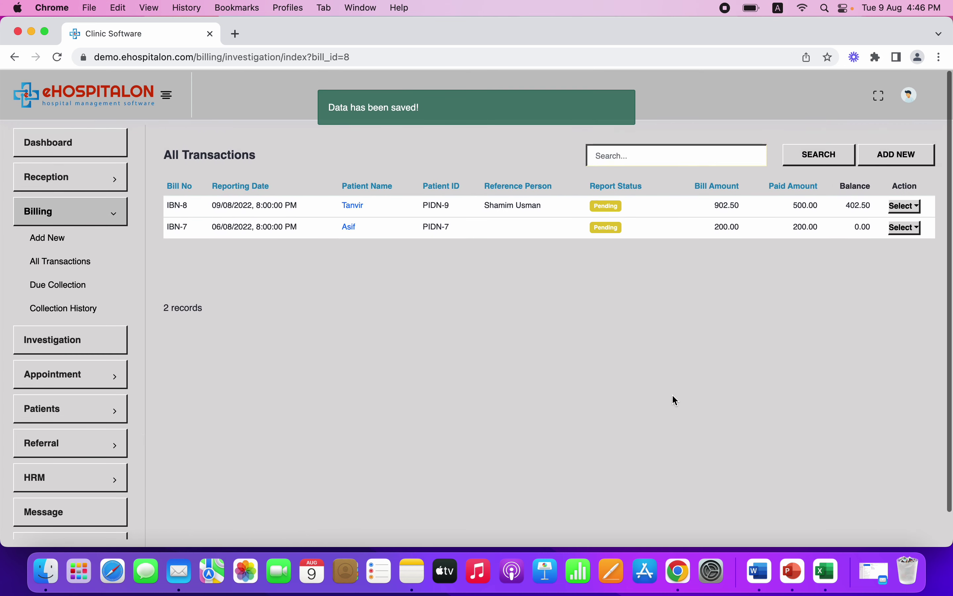
click(903, 207)
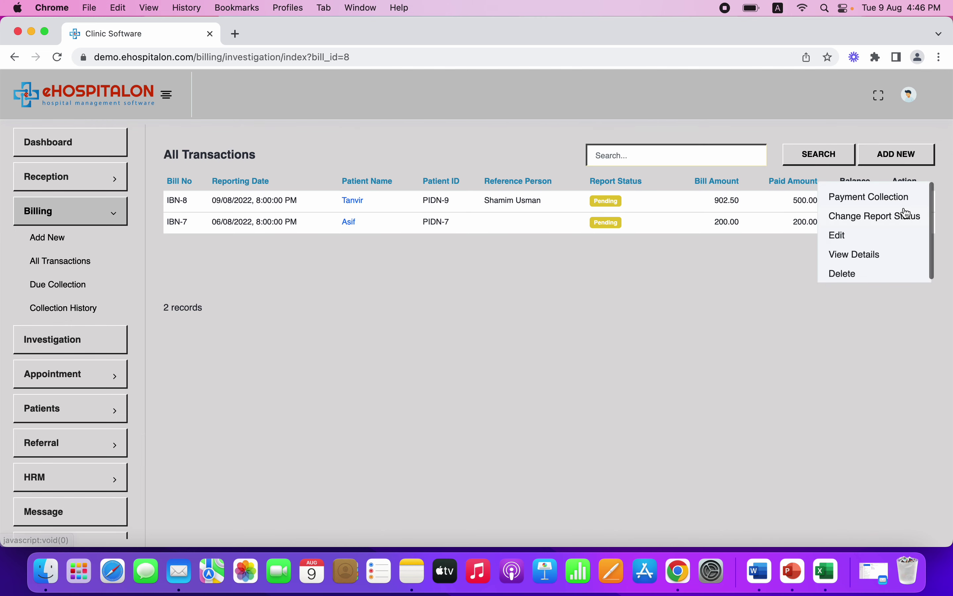
click(888, 218)
click(540, 193)
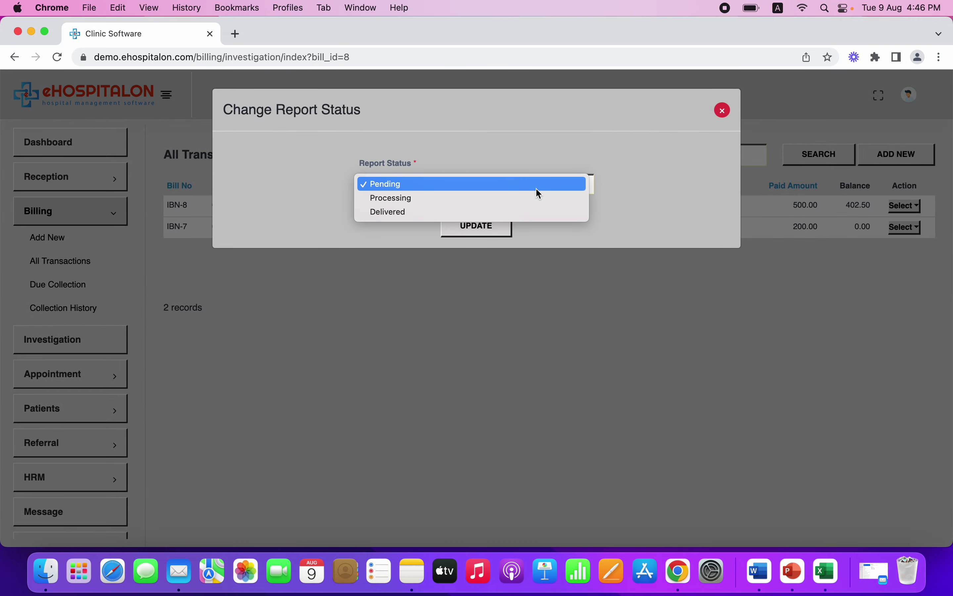
click(545, 159)
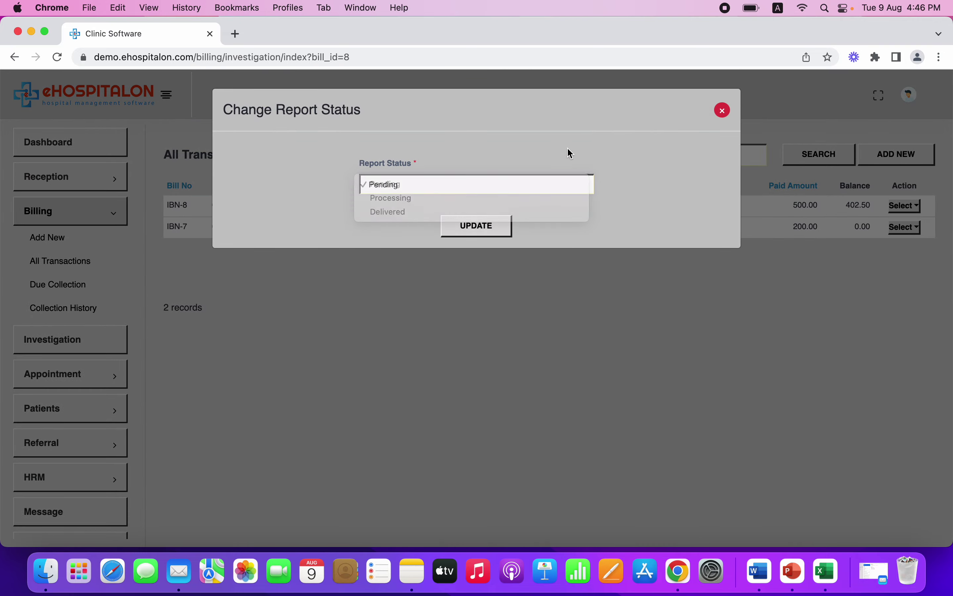
click(725, 114)
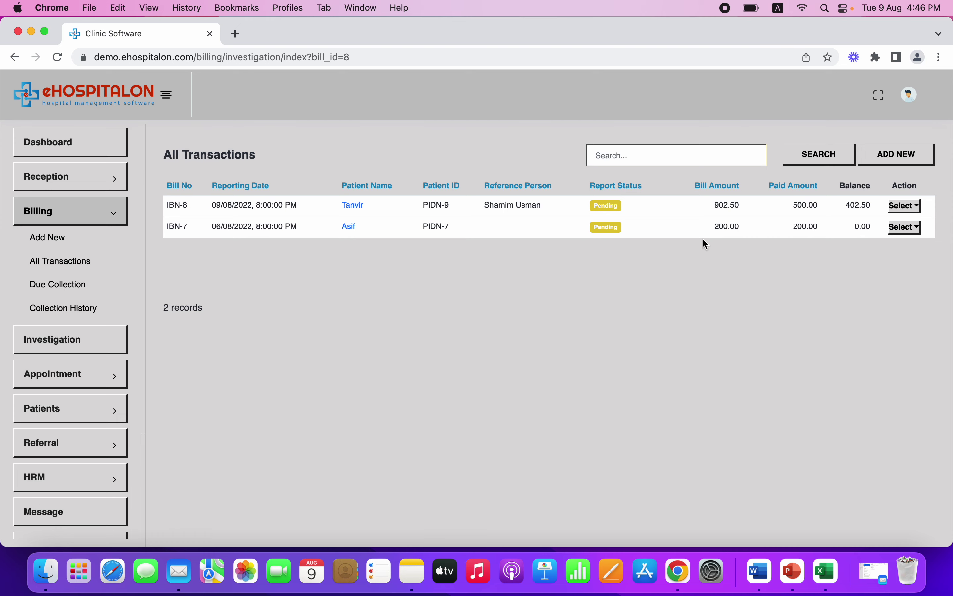
click(905, 205)
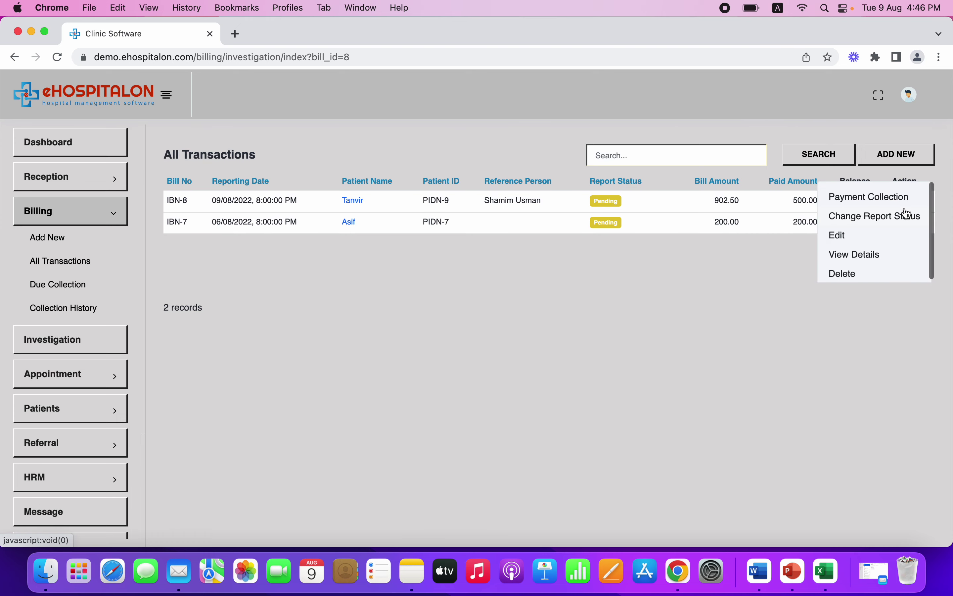
View IBN-8's transaction details, cancel its print, close the details, and open the patient's profile
click(864, 261)
scroll(498, 234, down, 5)
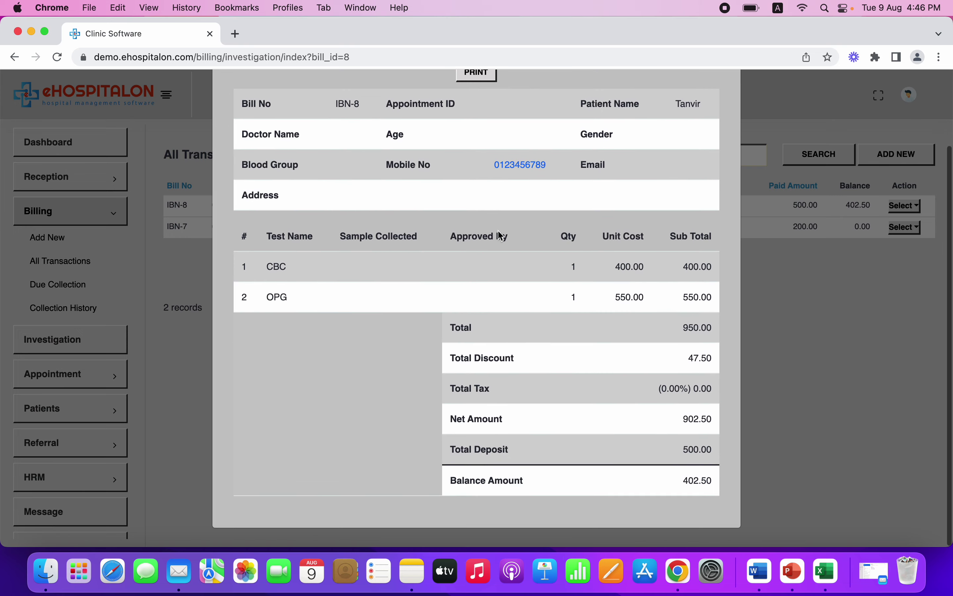
scroll(469, 140, up, 3)
click(478, 127)
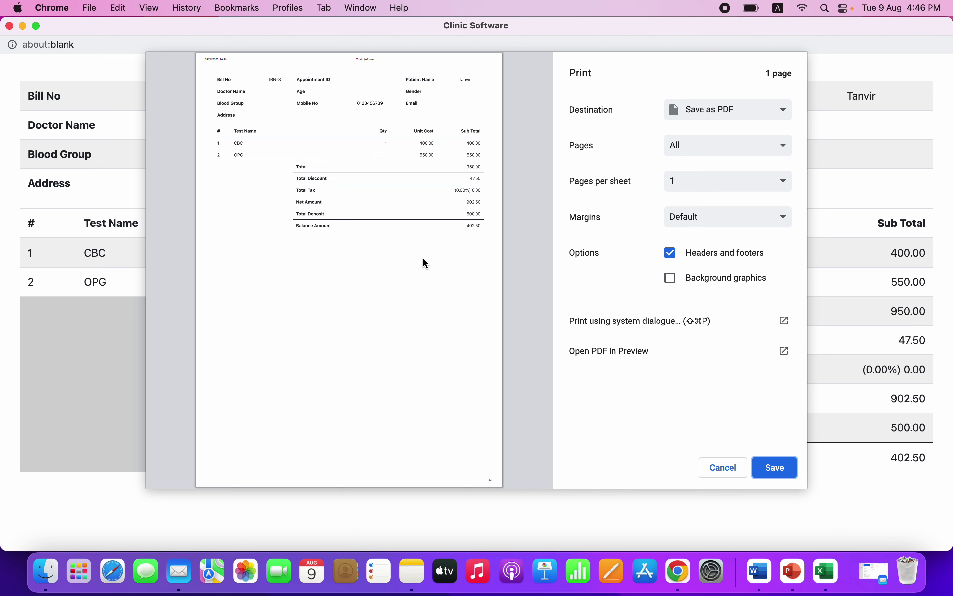
click(724, 476)
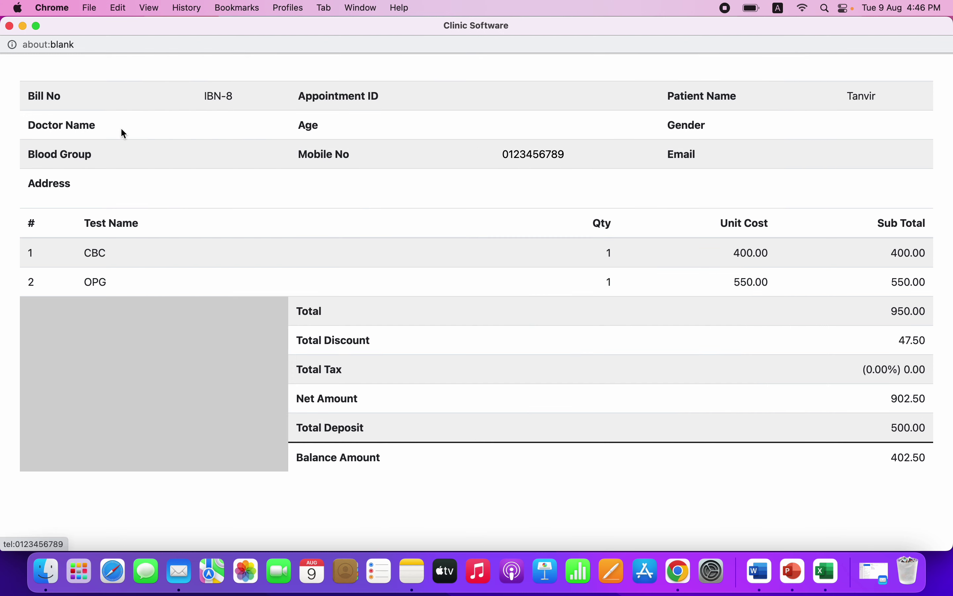
click(10, 26)
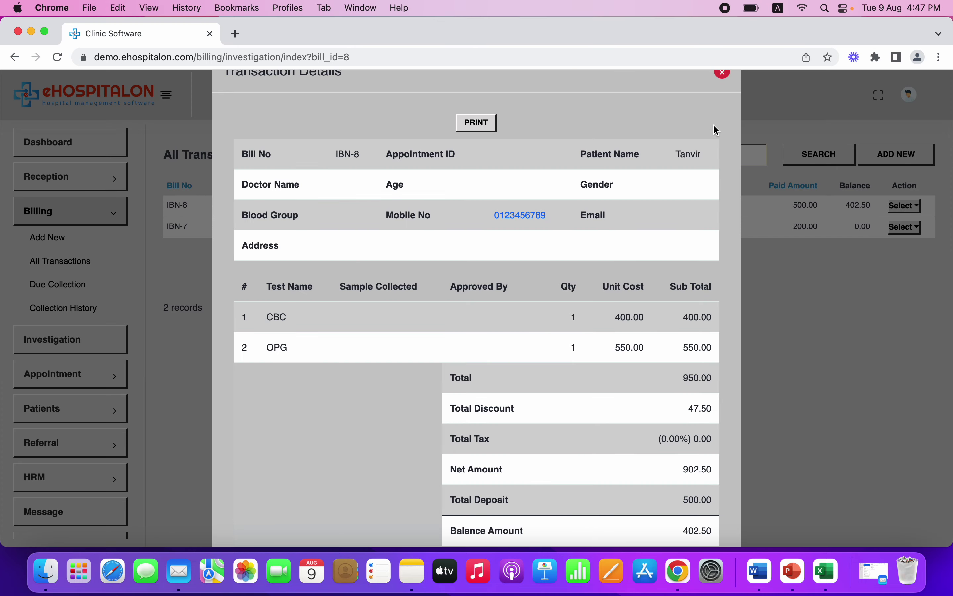
click(726, 76)
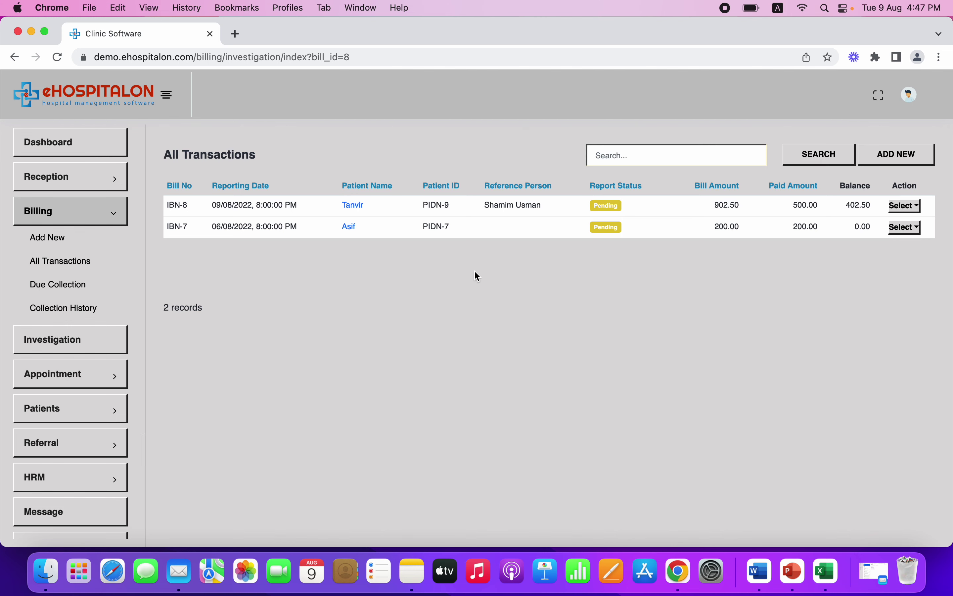
click(359, 205)
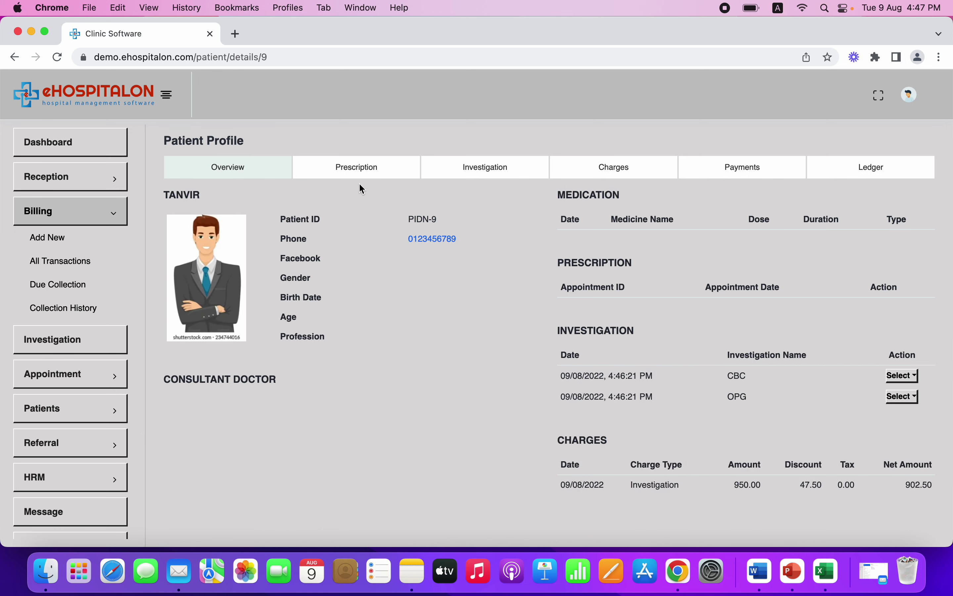
Switch between the patient's Prescription and Overview tabs
click(375, 178)
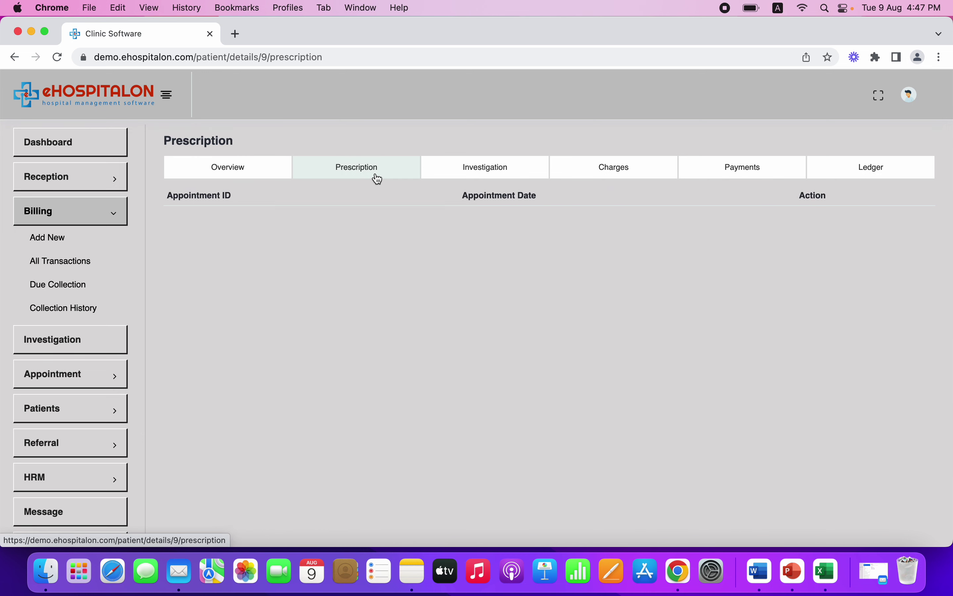
click(248, 164)
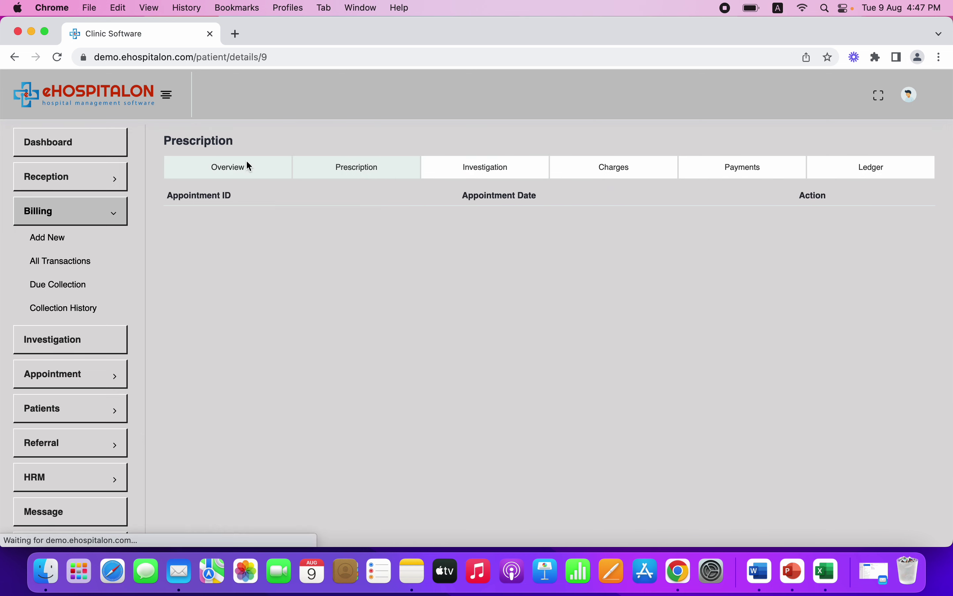
click(354, 166)
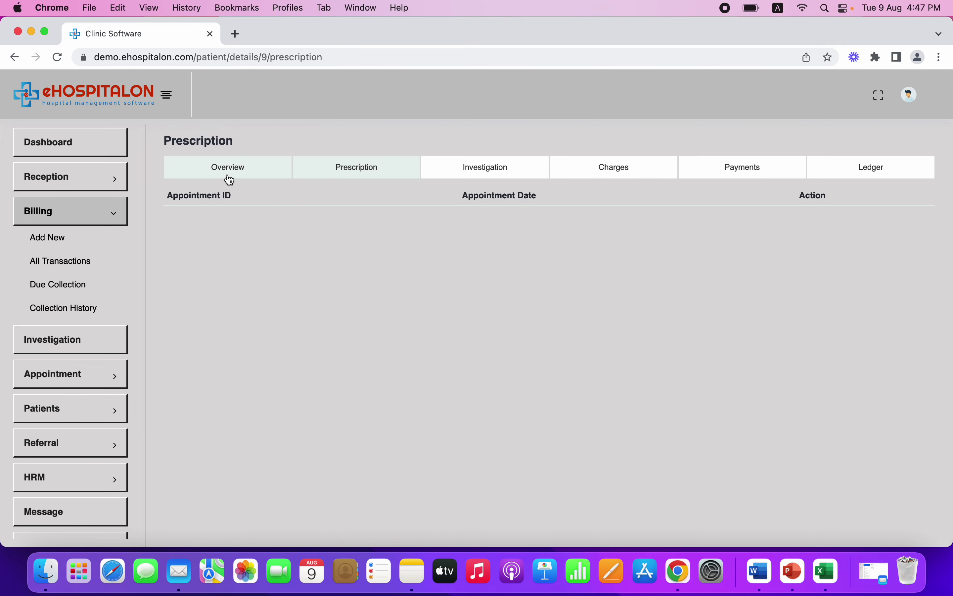
click(230, 174)
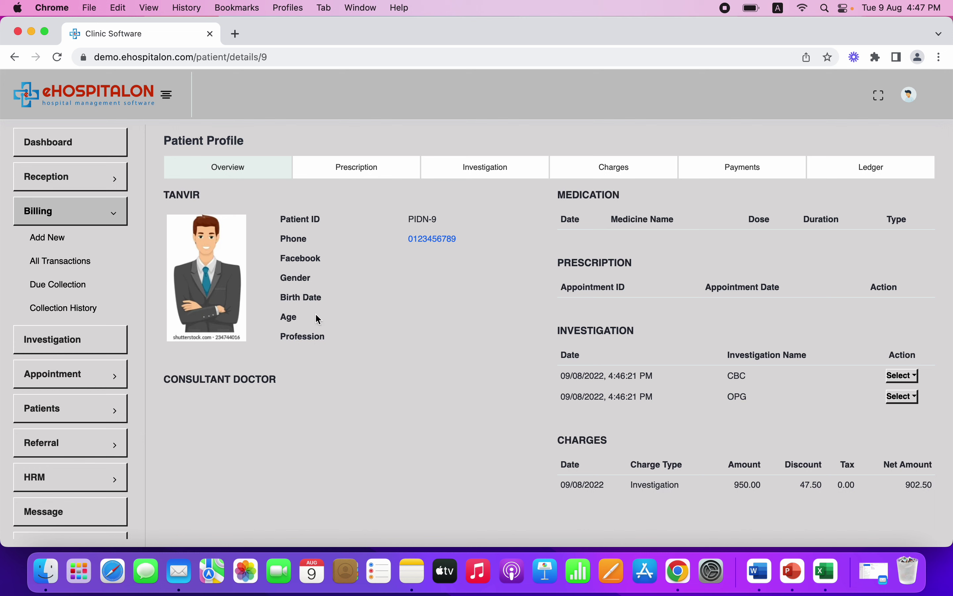
Open Today Appointment and search it for 'tan'
click(75, 374)
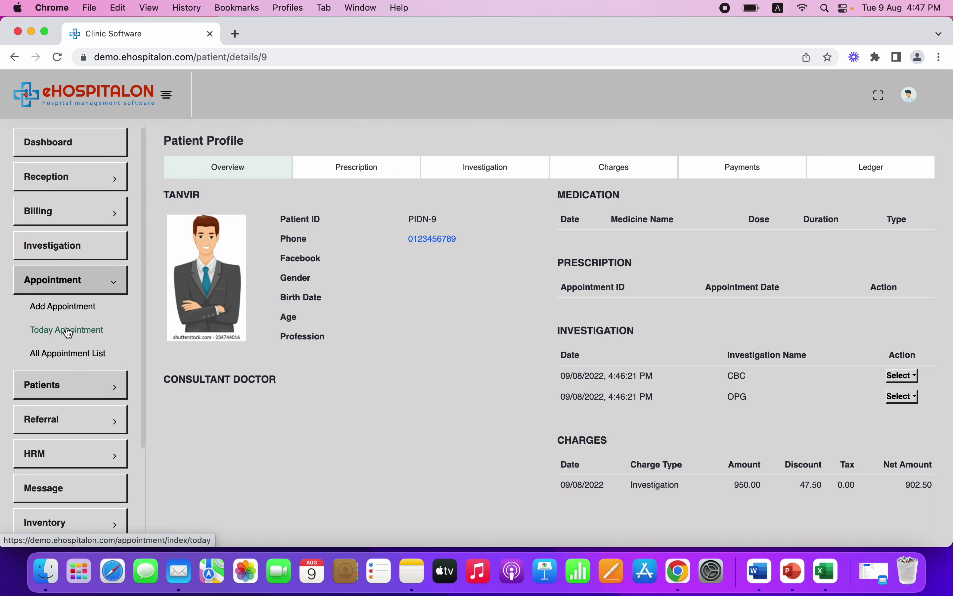
click(77, 333)
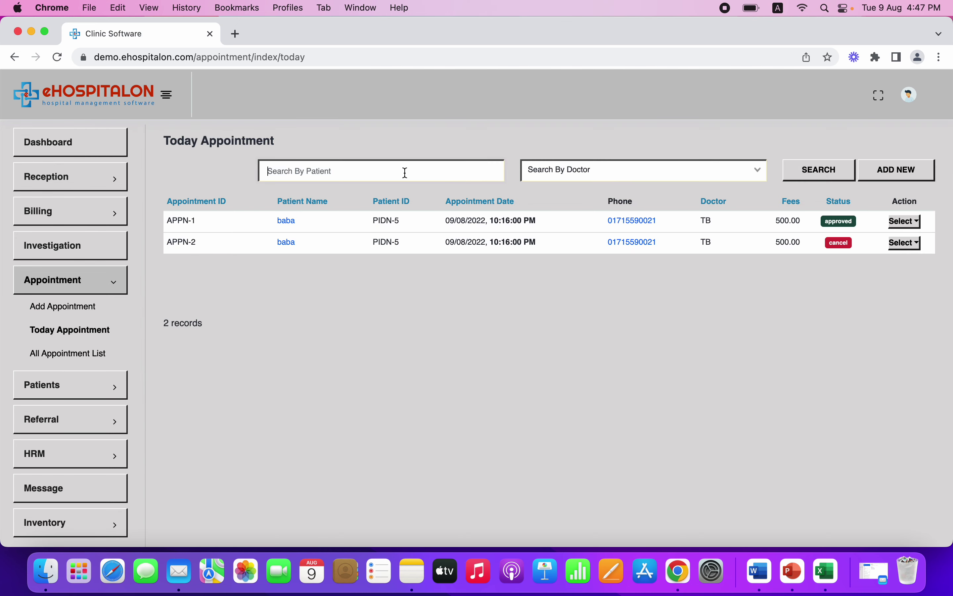
click(406, 172)
text(tan)
Start a new appointment for the patient matching 'ta', dated 09 Aug 2022
click(84, 314)
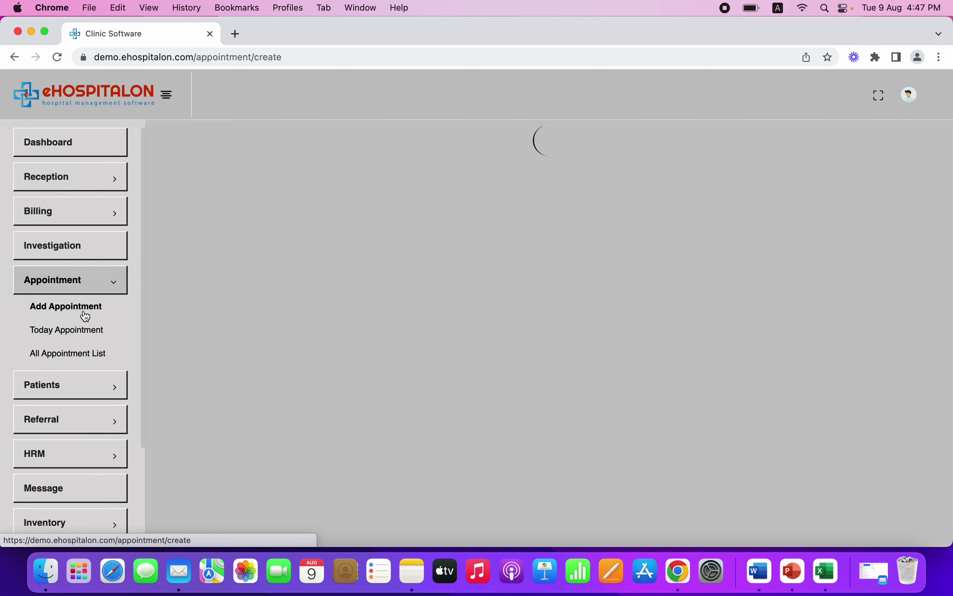
click(342, 185)
text(ta)
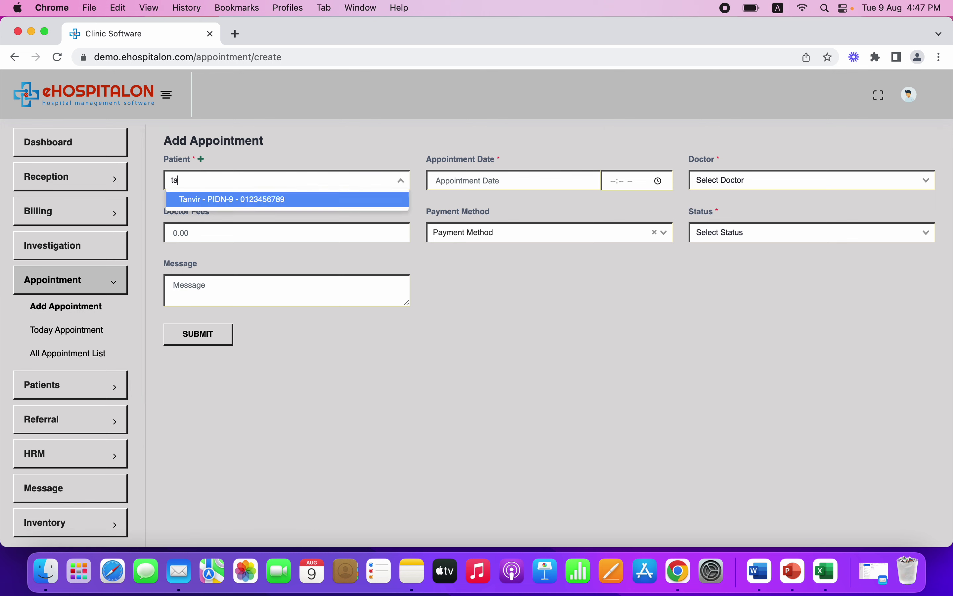
click(301, 201)
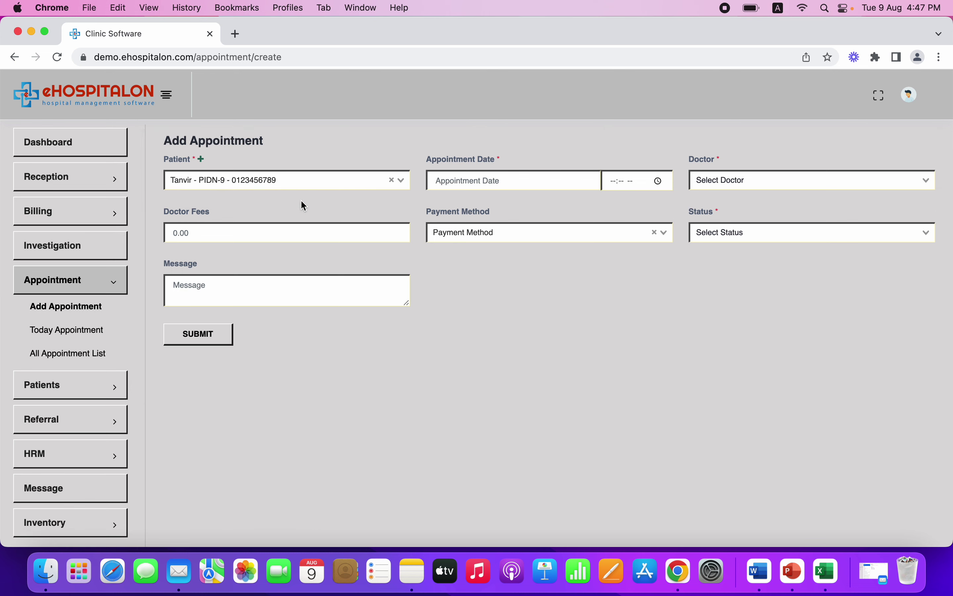
click(508, 181)
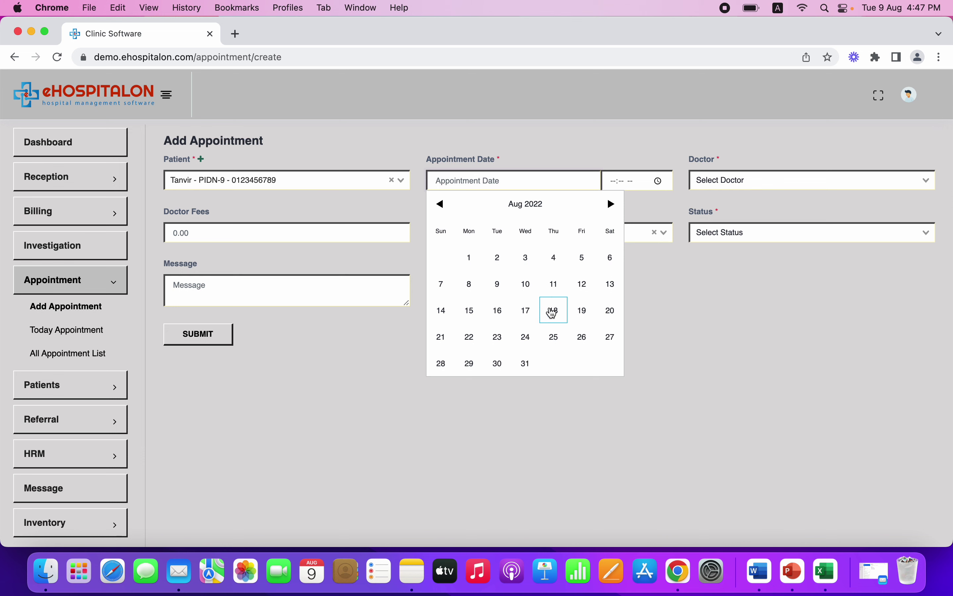
click(499, 284)
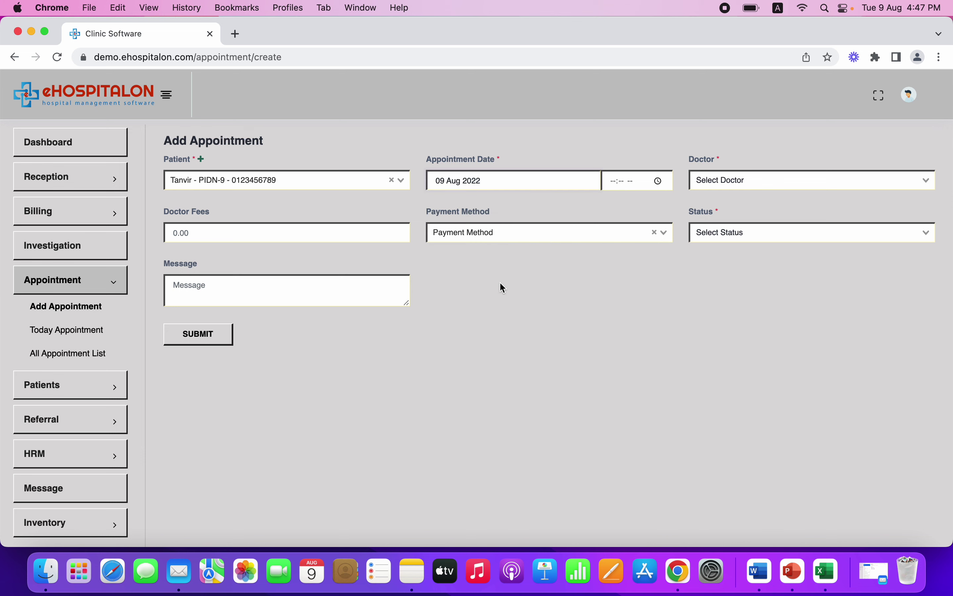
Set 04:47 PM, a doctor, fee 500, Cash, Approved; save and view today's appointments
click(654, 180)
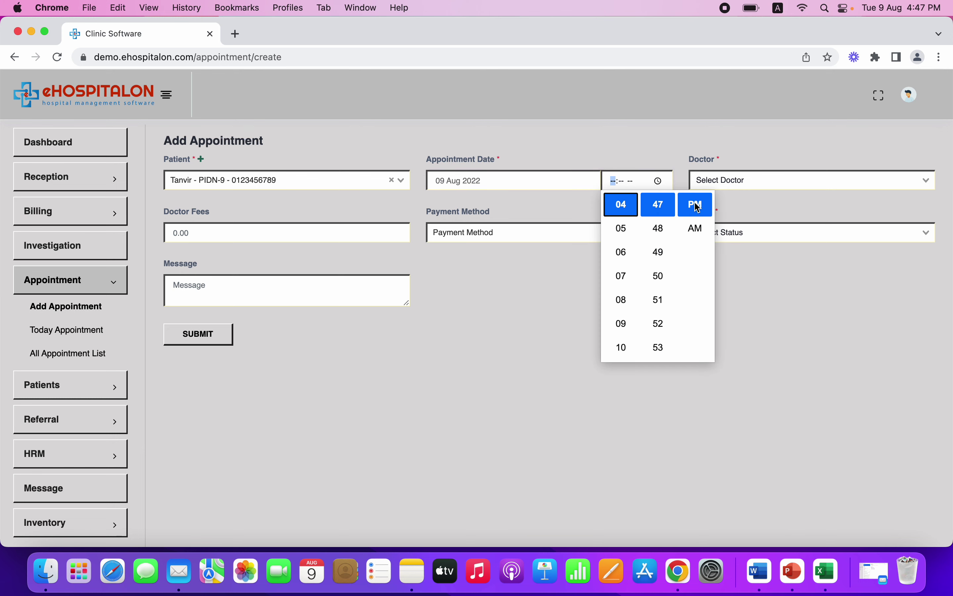
click(762, 177)
click(744, 216)
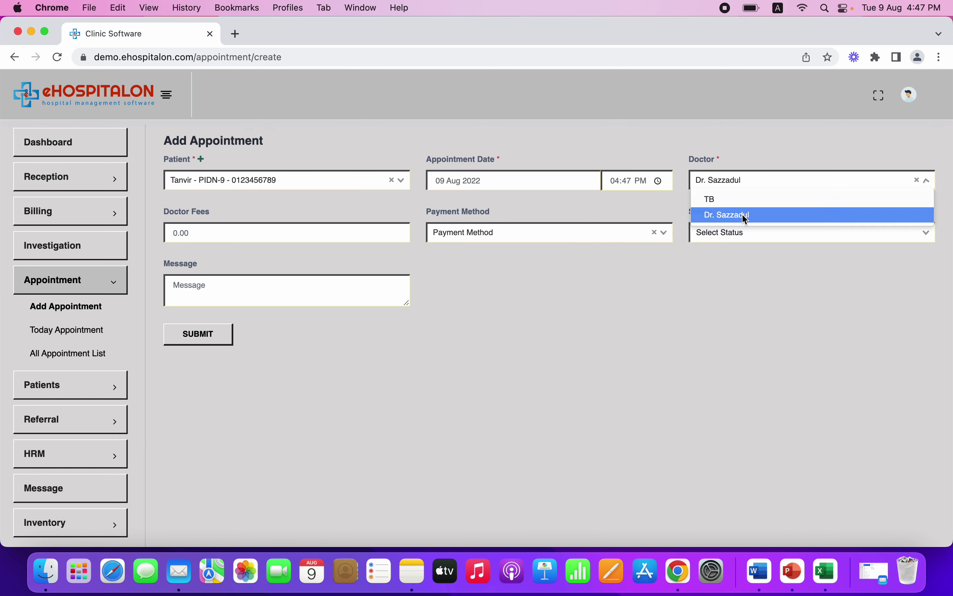
click(385, 233)
text(500)
click(520, 229)
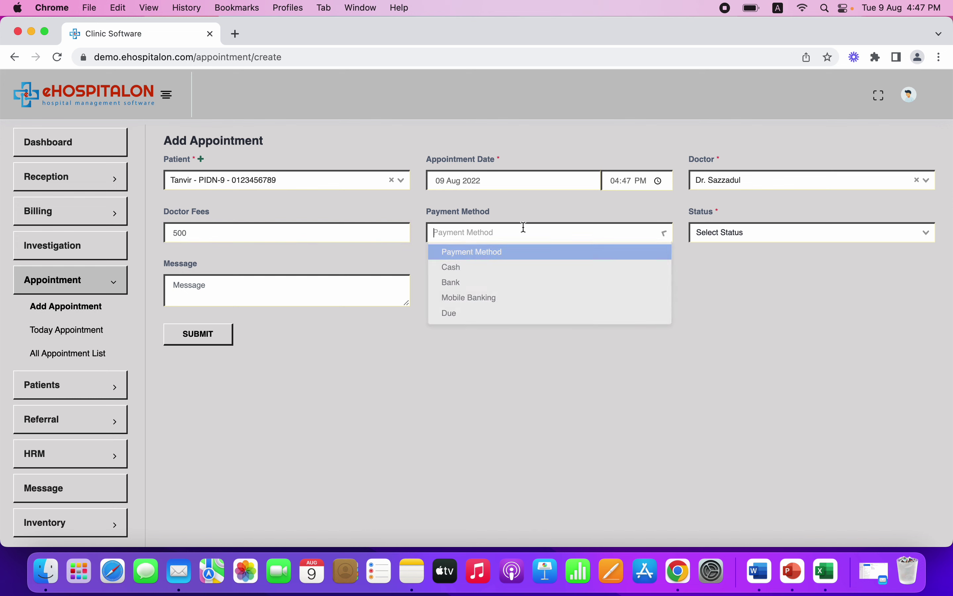
click(497, 268)
click(774, 234)
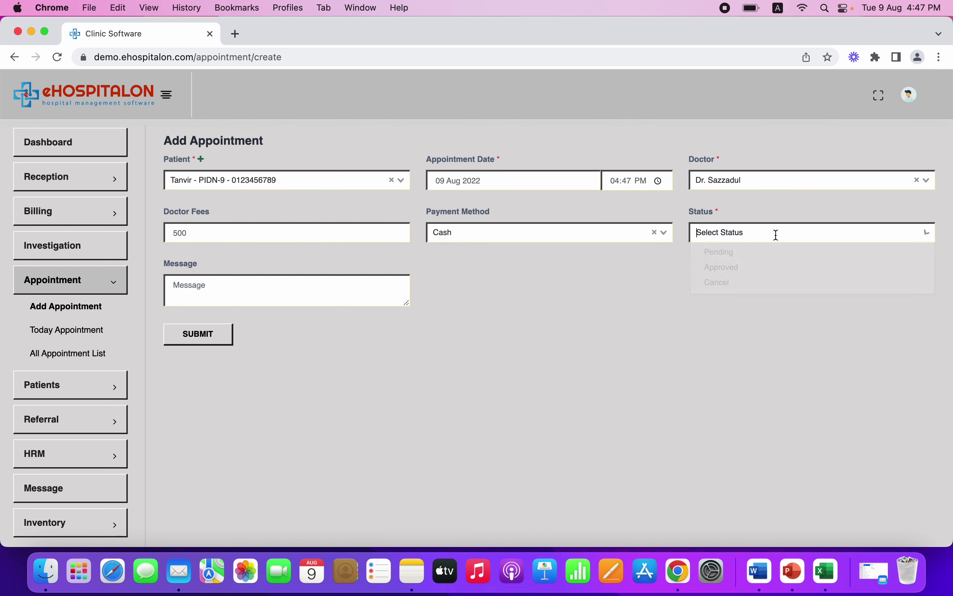
click(693, 268)
click(195, 335)
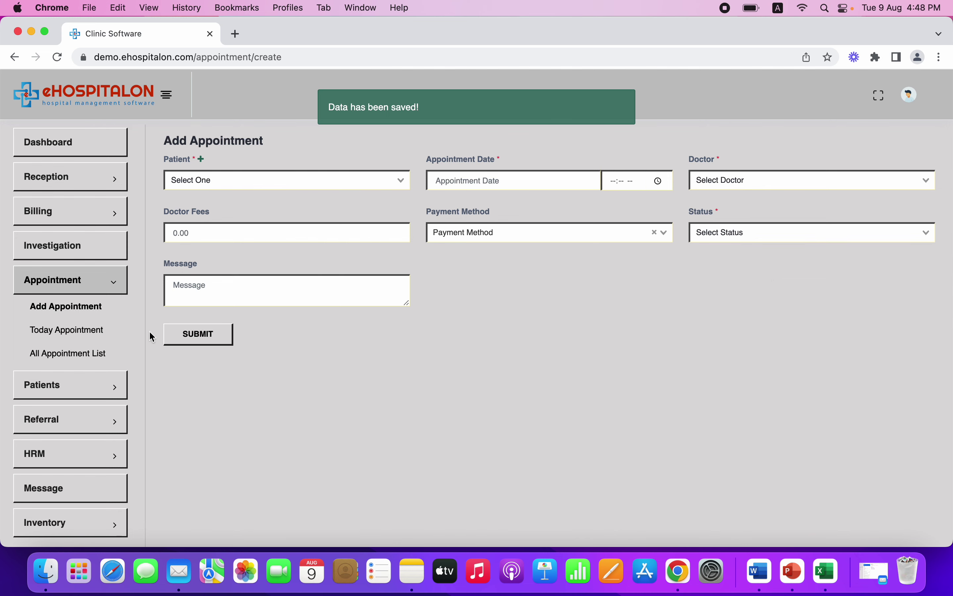
click(98, 337)
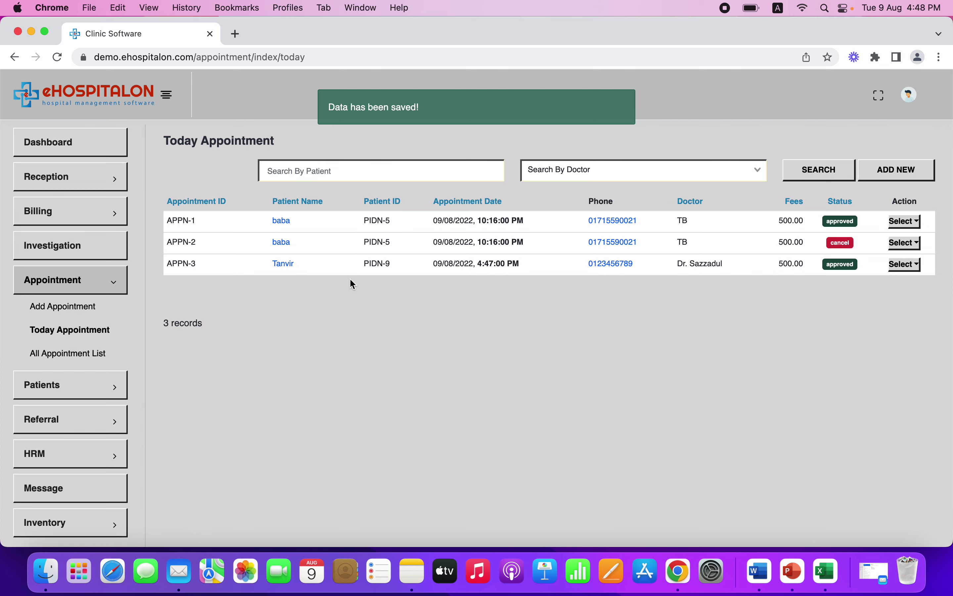
Review the APPN-3 patient's prescriptions, investigations, charges, payments and ledger, then return to Overview
click(290, 269)
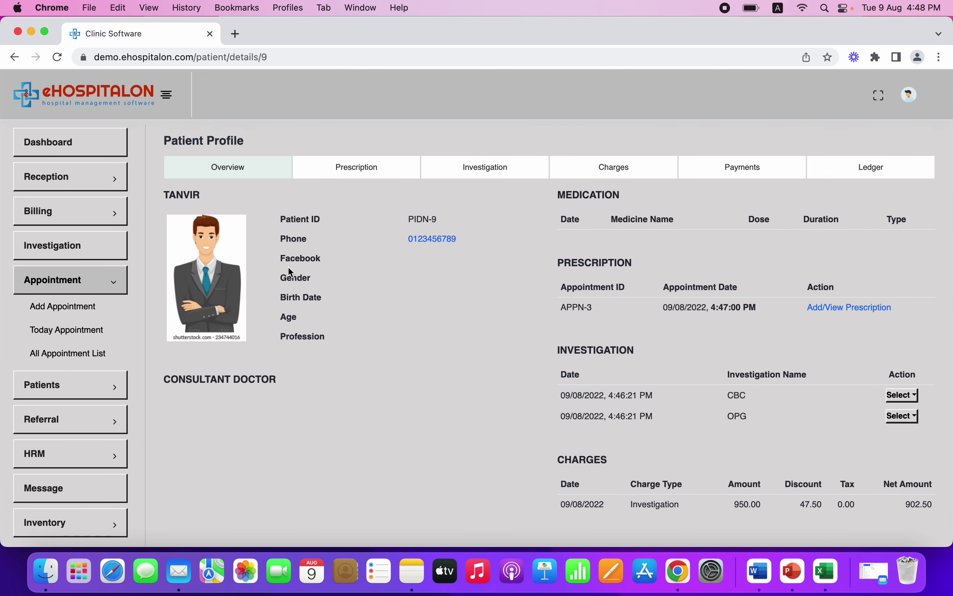
click(375, 174)
click(503, 175)
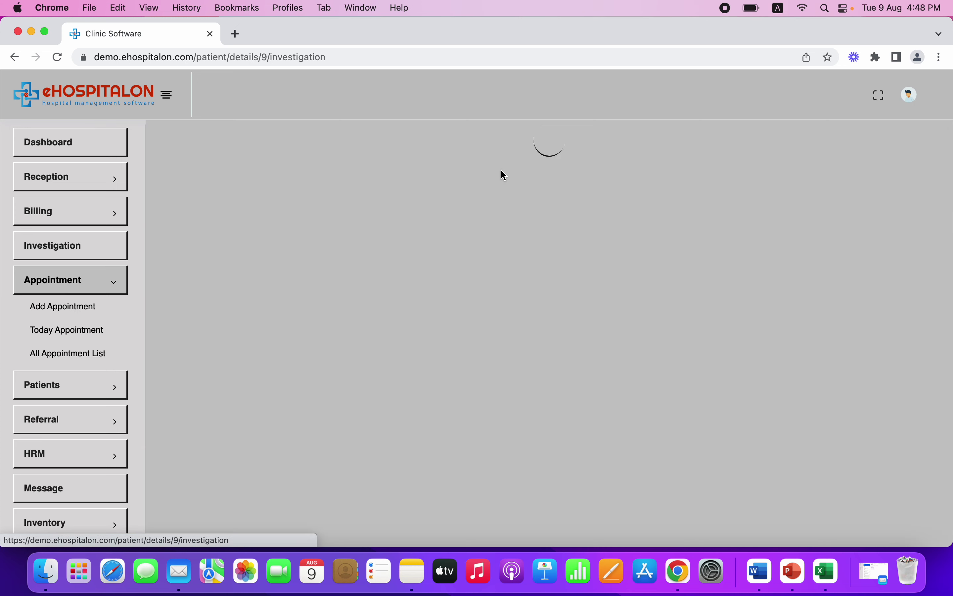
click(637, 177)
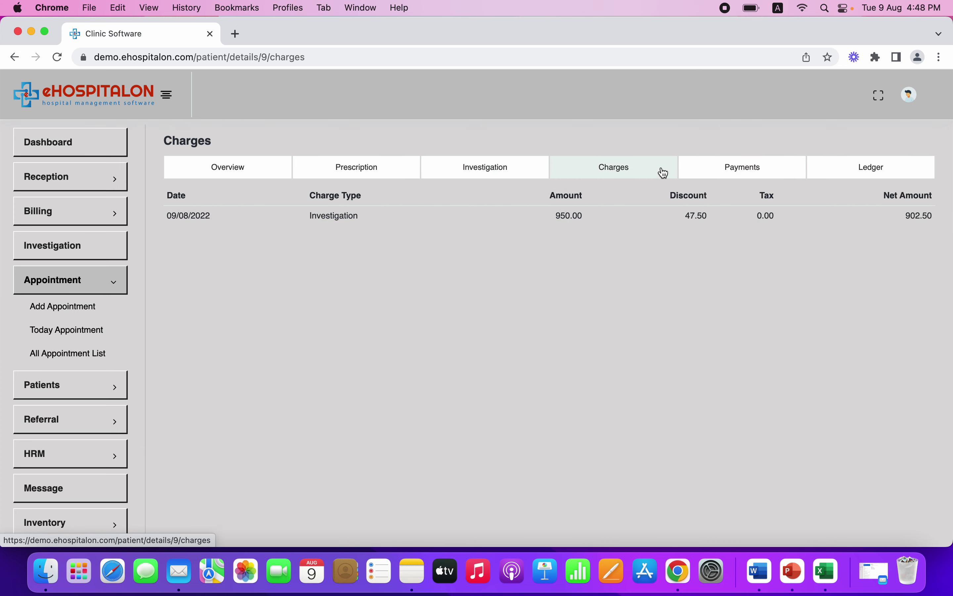
click(734, 168)
click(878, 170)
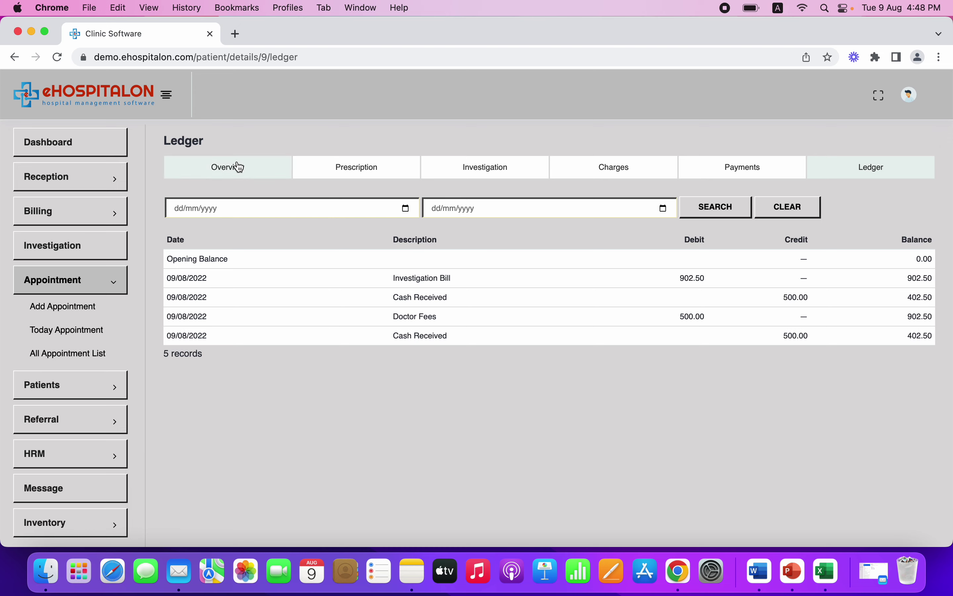
click(236, 166)
List today's appointments sorted descending by doctor and open Tanvir's appointment actions
click(75, 330)
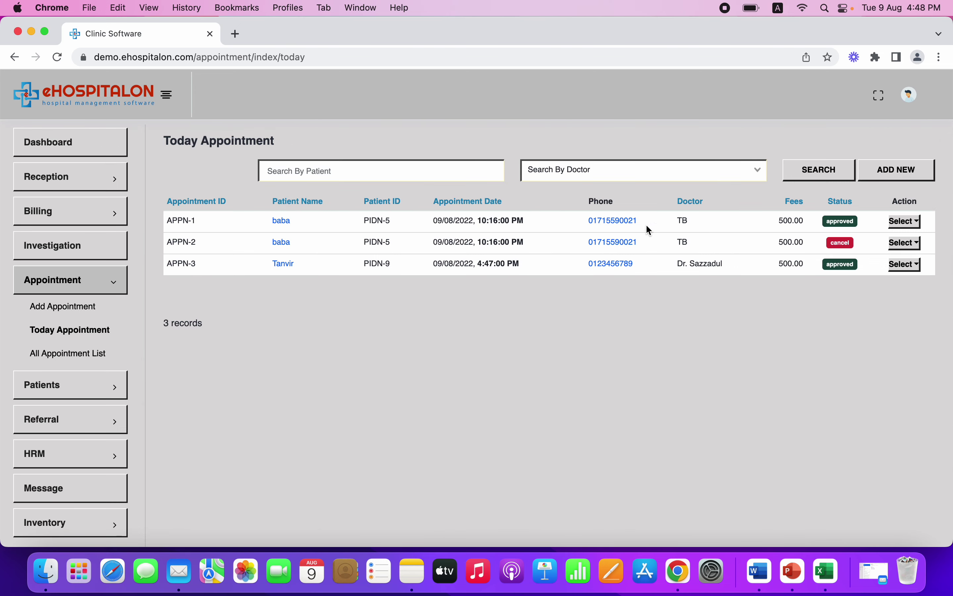
click(906, 270)
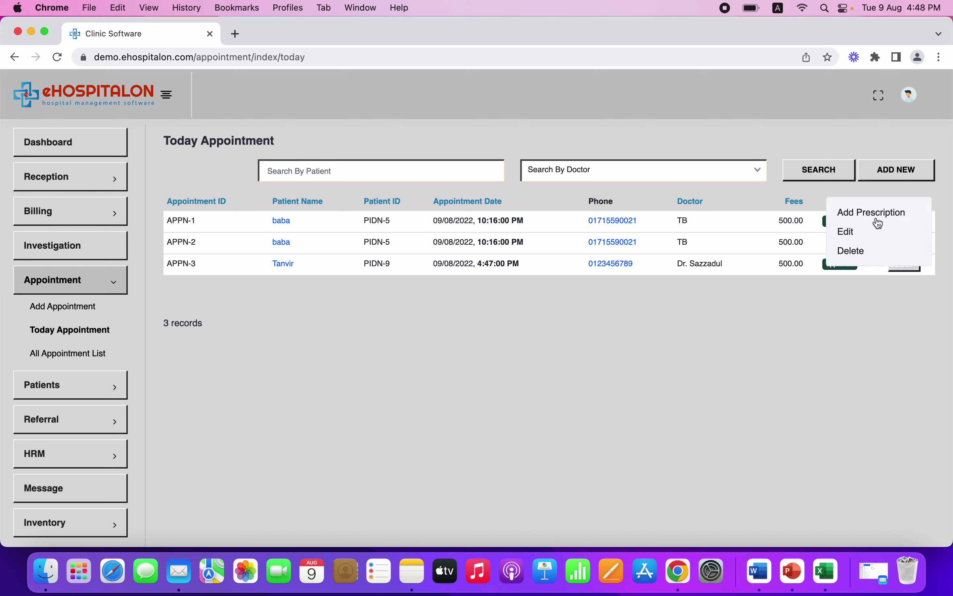
click(317, 324)
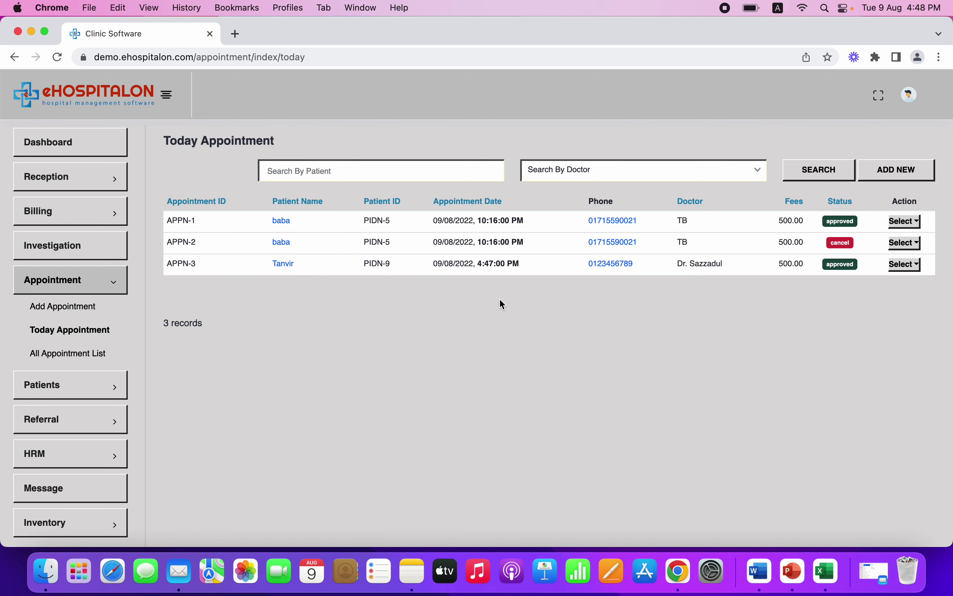
click(698, 206)
click(699, 207)
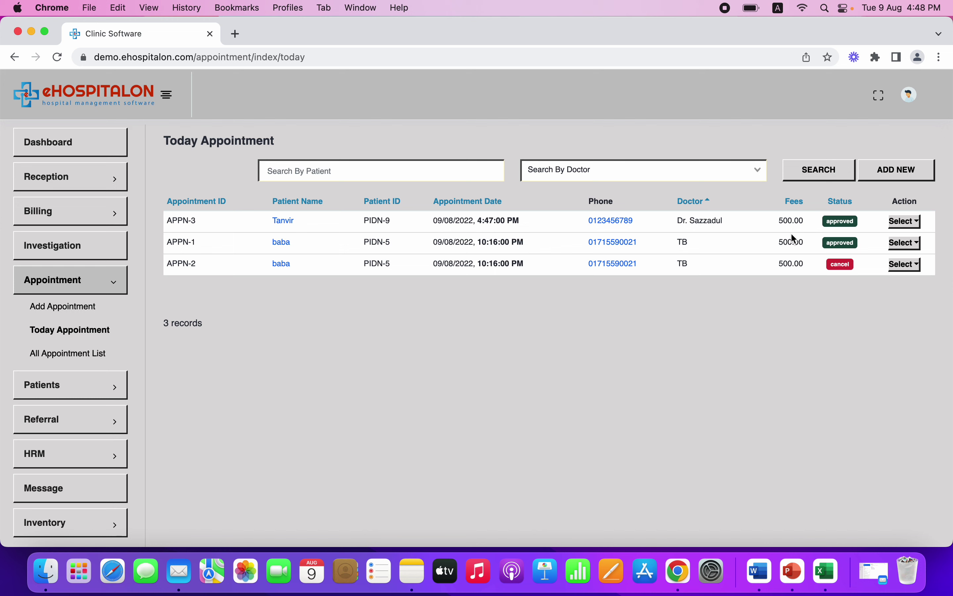
click(906, 221)
Start Tanvir's prescription and choose NAPA tablet at 500mg
click(888, 213)
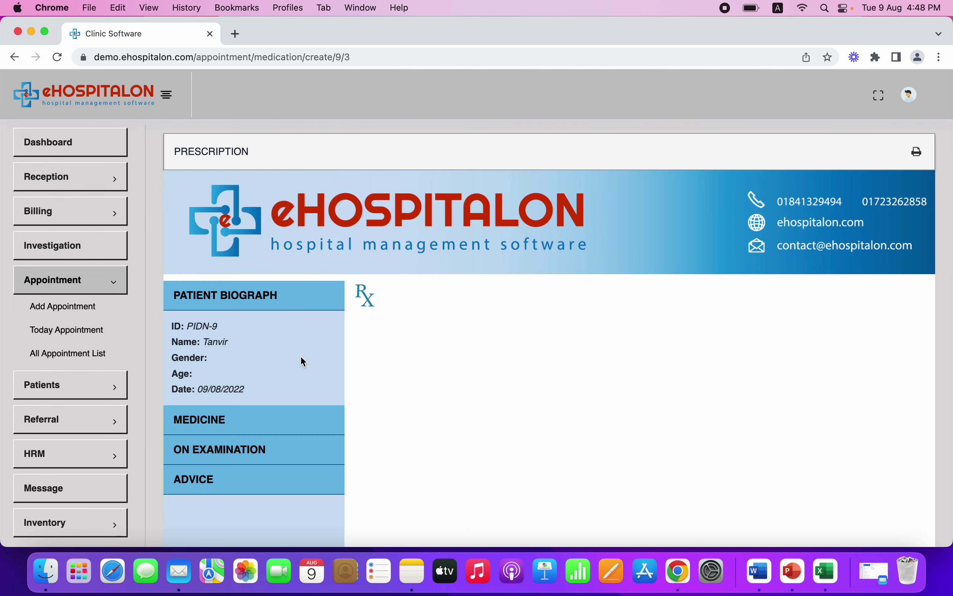
scroll(301, 356, down, 2)
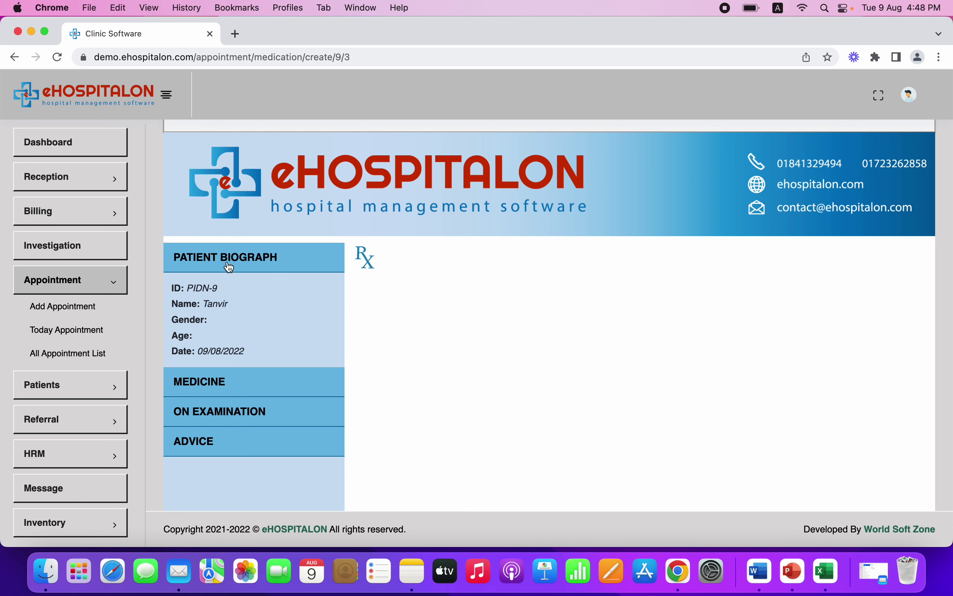
click(233, 388)
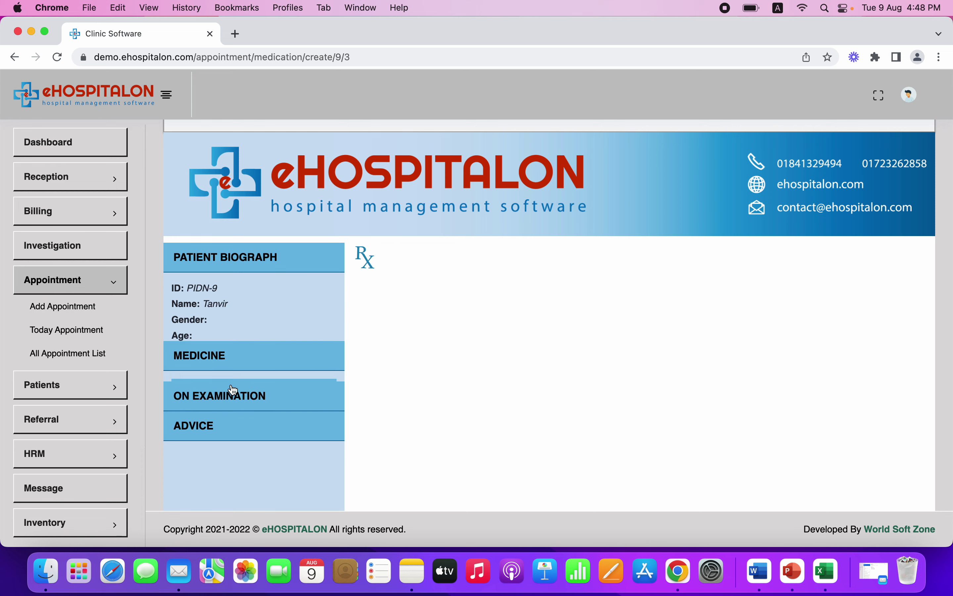
click(265, 323)
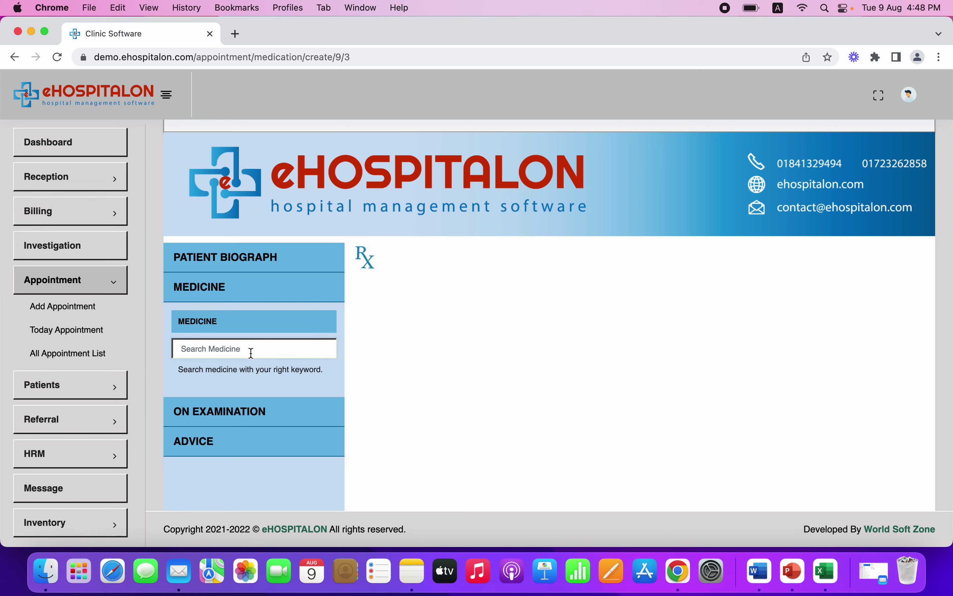
text(na)
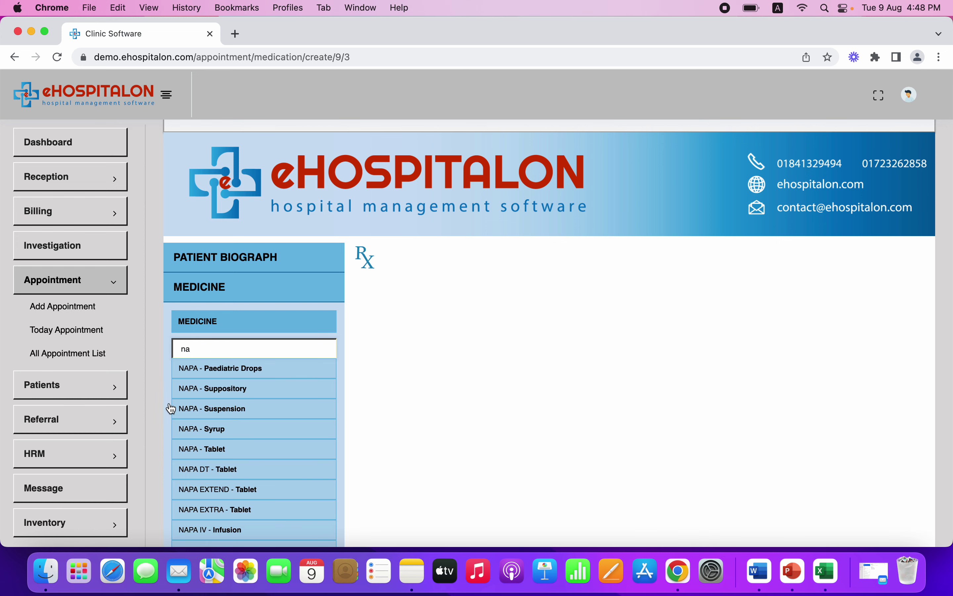
click(203, 450)
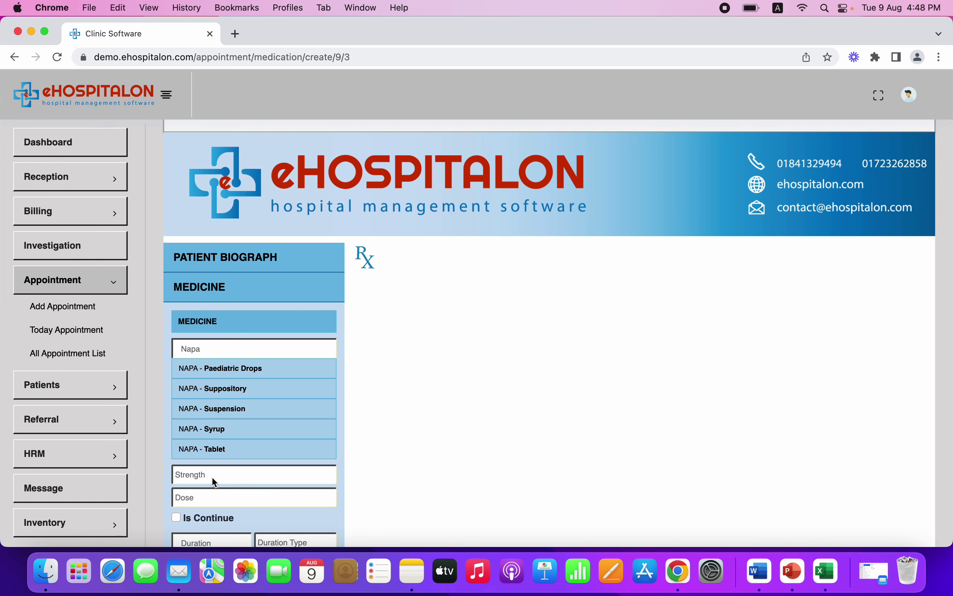
click(212, 476)
click(211, 490)
Set the dose to 1+1+1 for 3 Day, taken after meals
scroll(213, 496, down, 3)
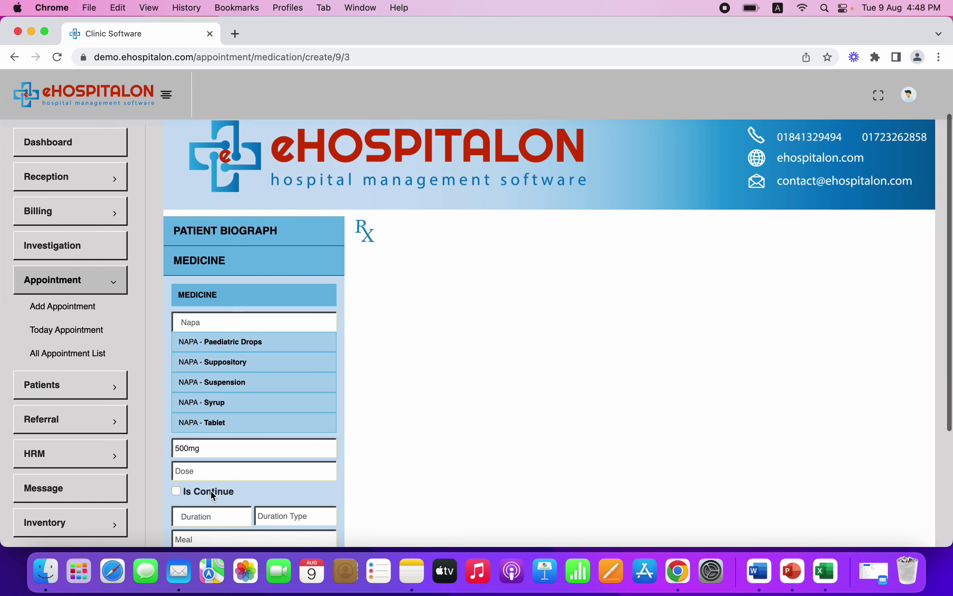
click(232, 449)
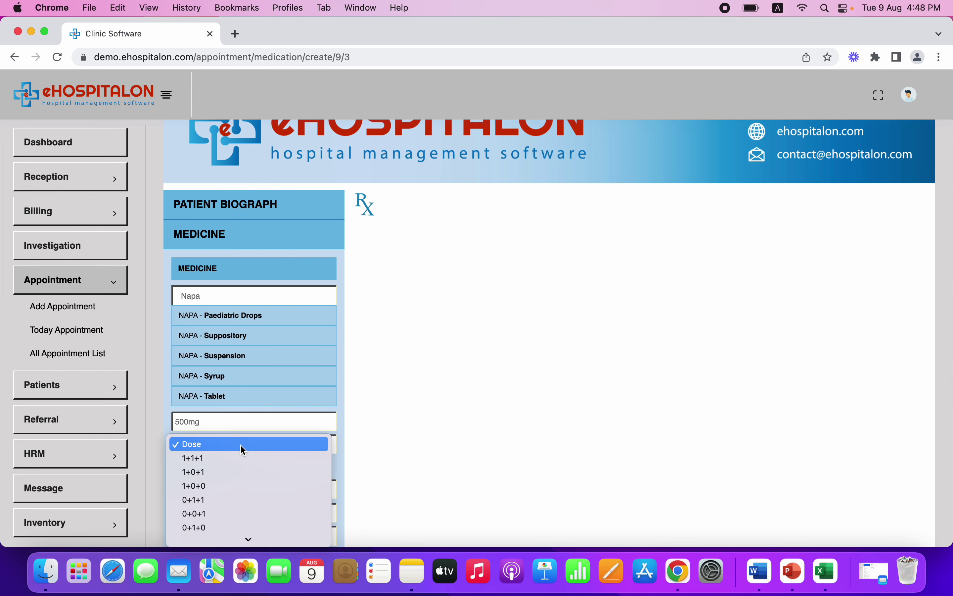
click(234, 461)
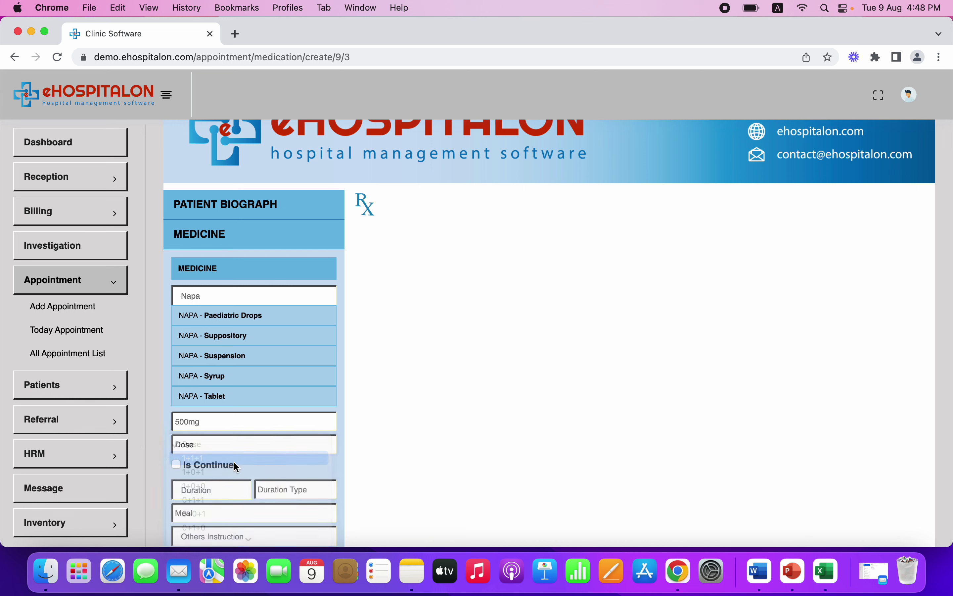
click(222, 488)
text(3)
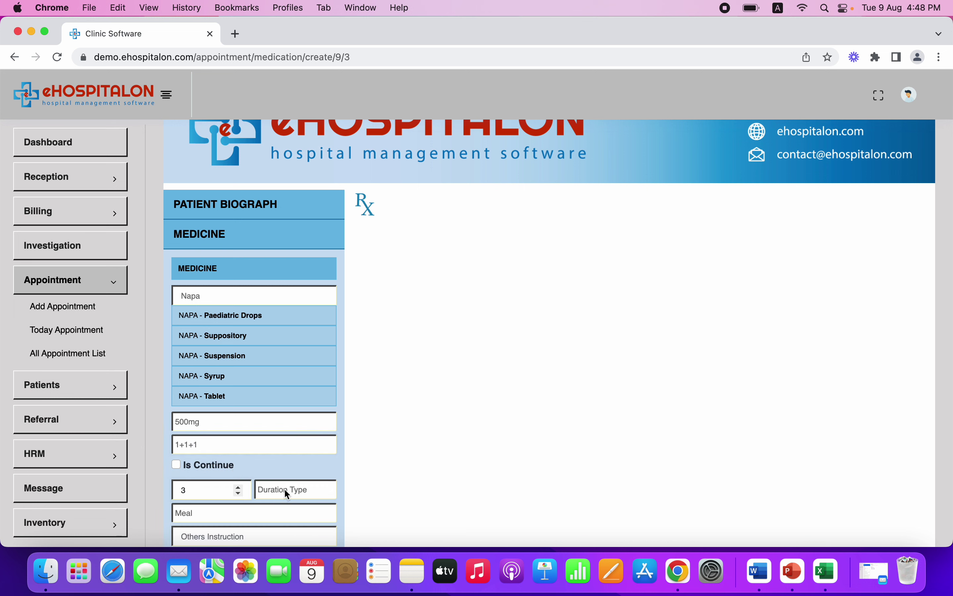
click(285, 488)
click(281, 507)
click(258, 509)
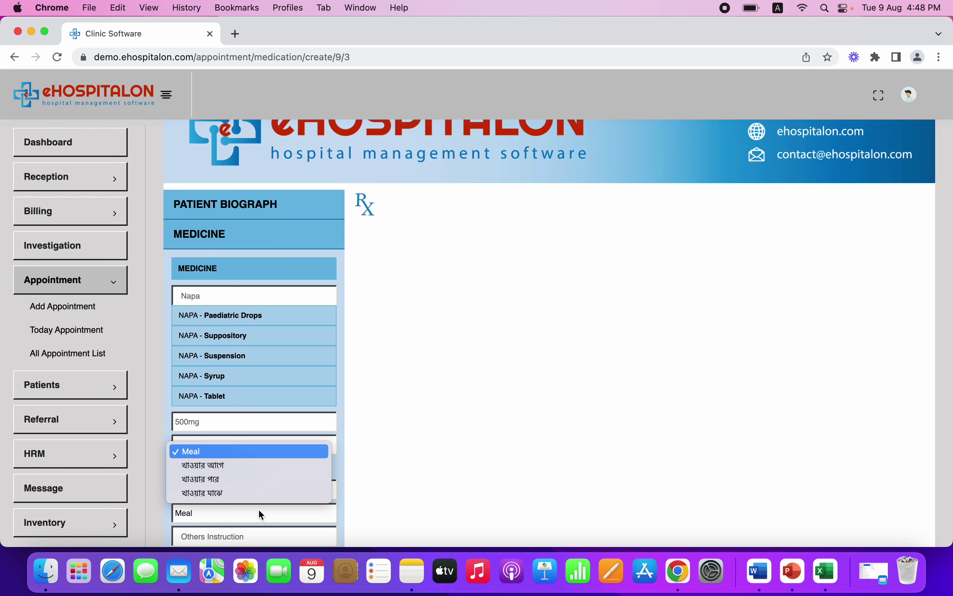
Add the instruction 'if feel fever' and add Napa to the Rx
scroll(265, 480, down, 2)
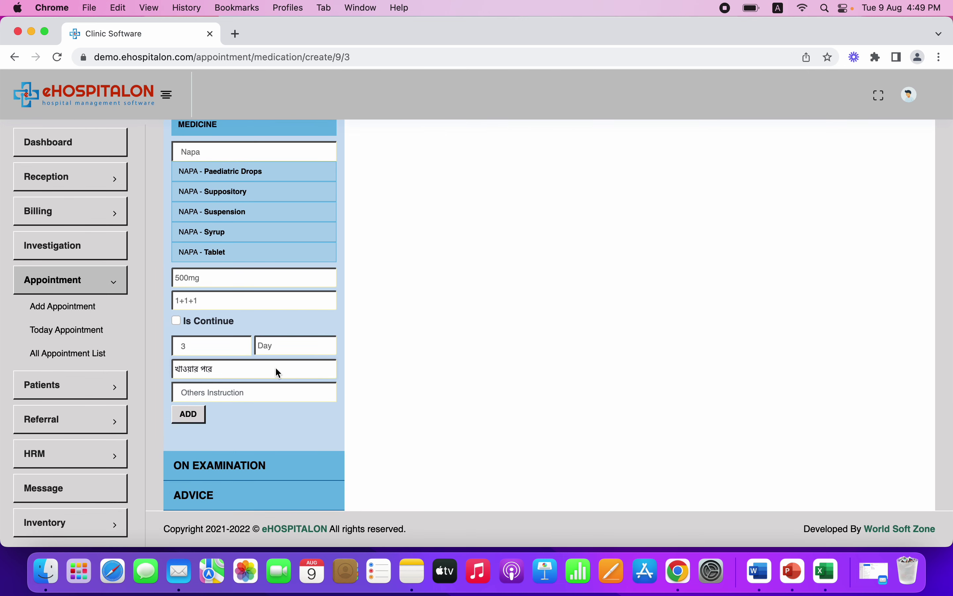
click(258, 390)
text(if feel fever)
click(186, 419)
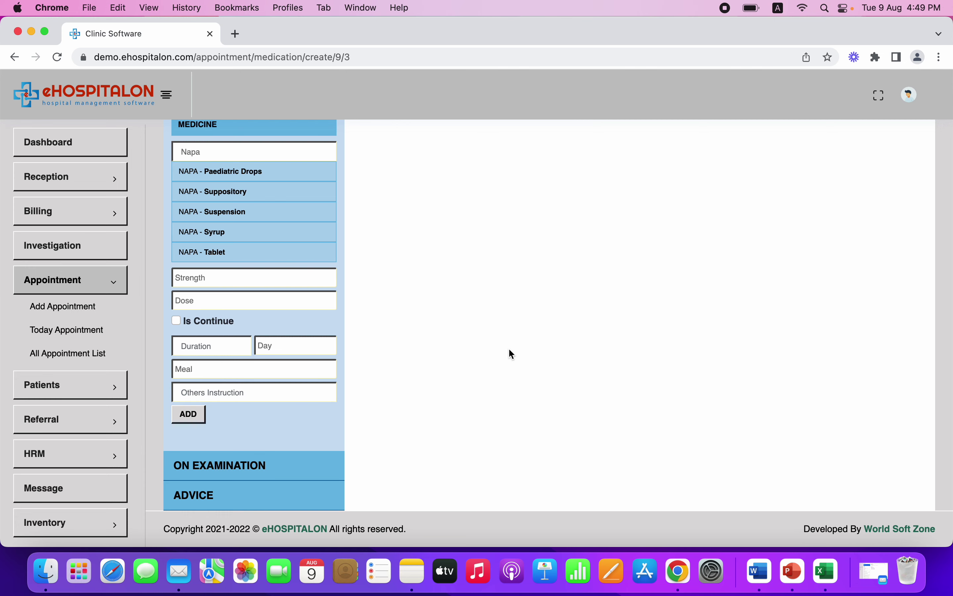
scroll(512, 352, down, 1)
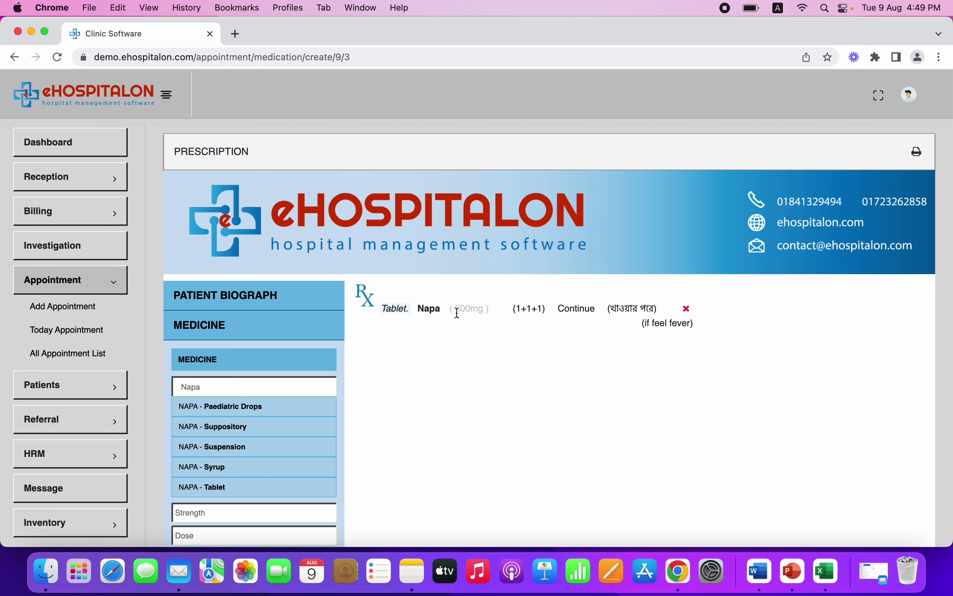
Reset the medicine form and search for a new medicine with the term 'a'
scroll(562, 400, down, 5)
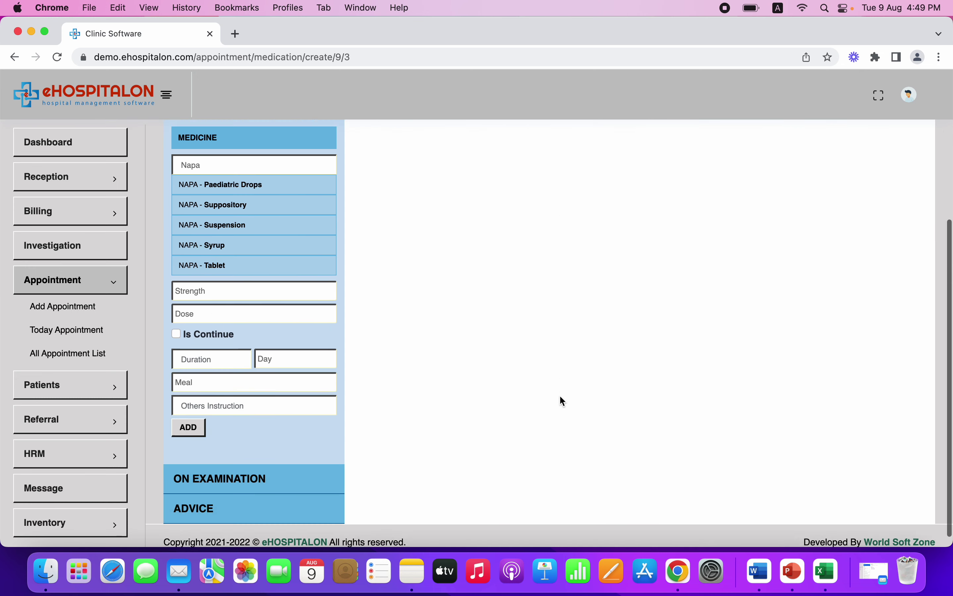
scroll(562, 401, up, 5)
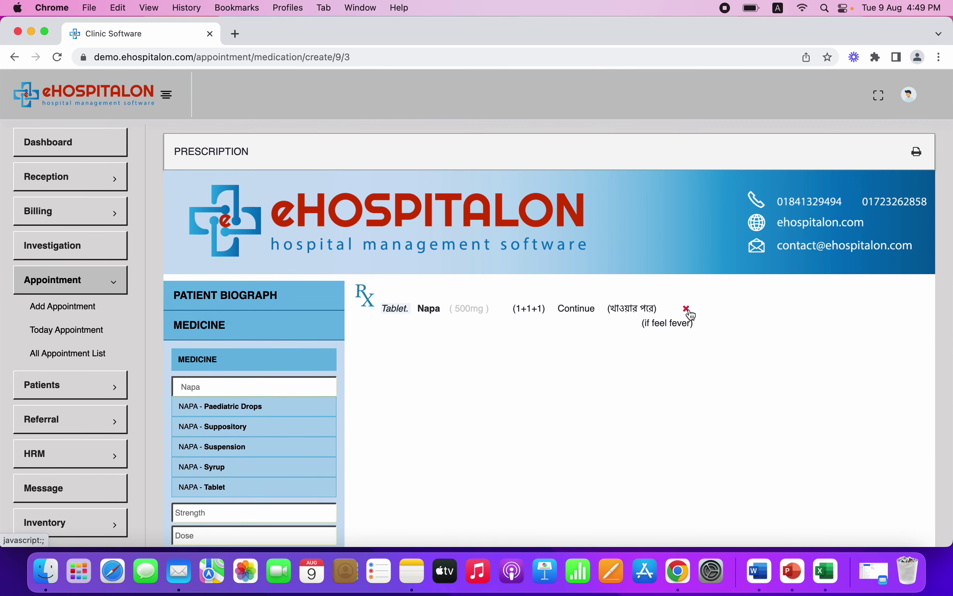
scroll(519, 365, down, 6)
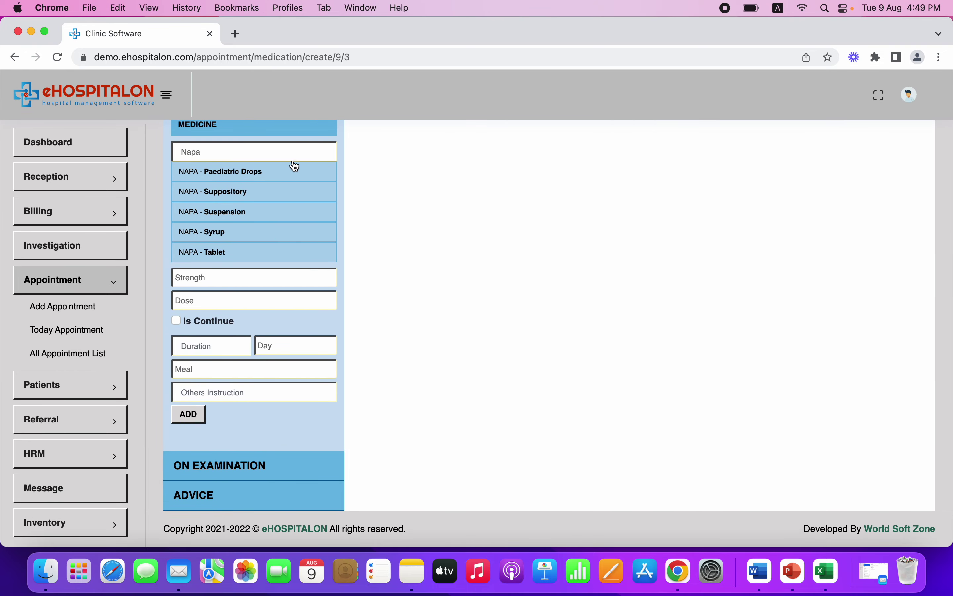
click(281, 155)
scroll(267, 196, up, 2)
click(253, 208)
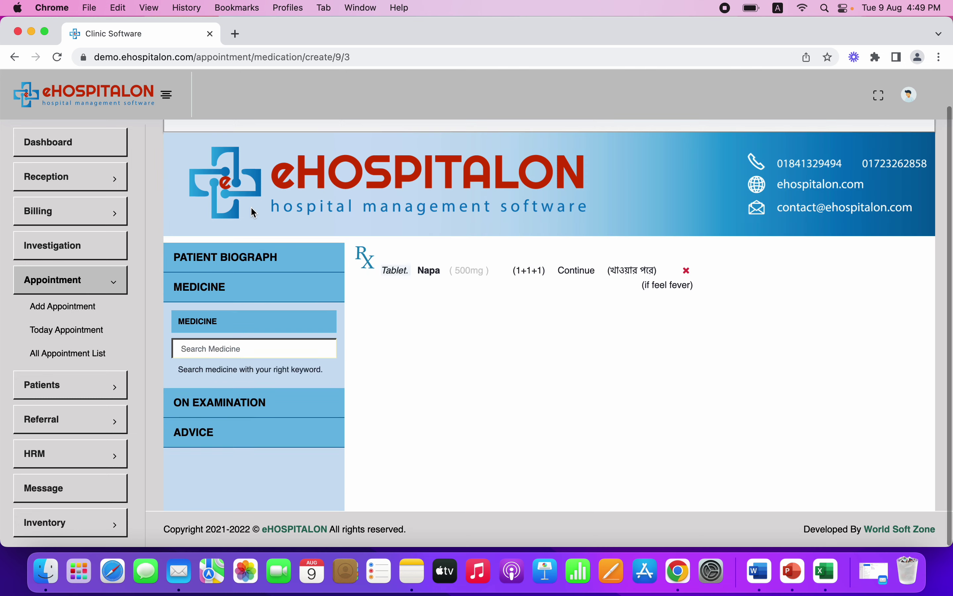
click(219, 322)
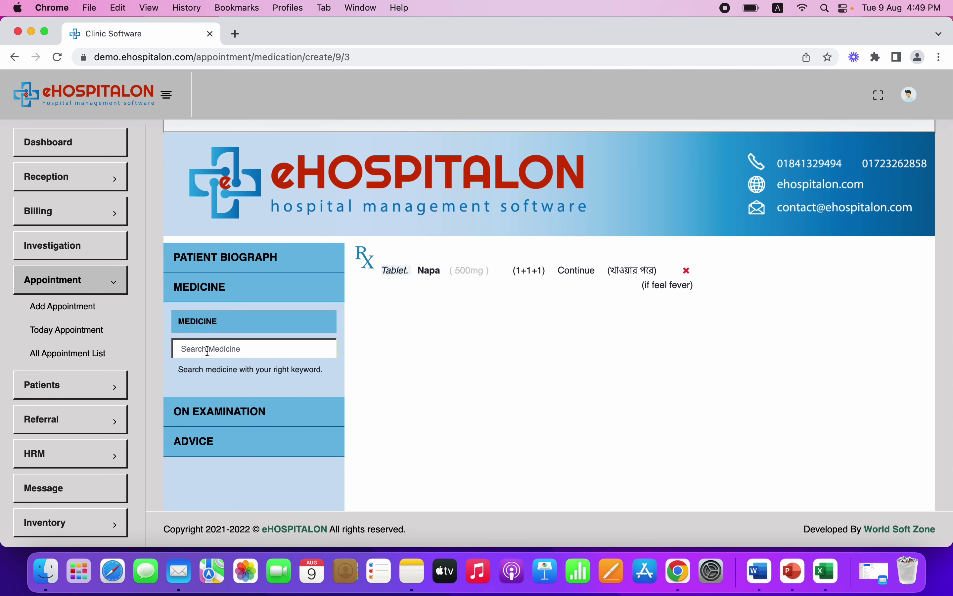
text(az)
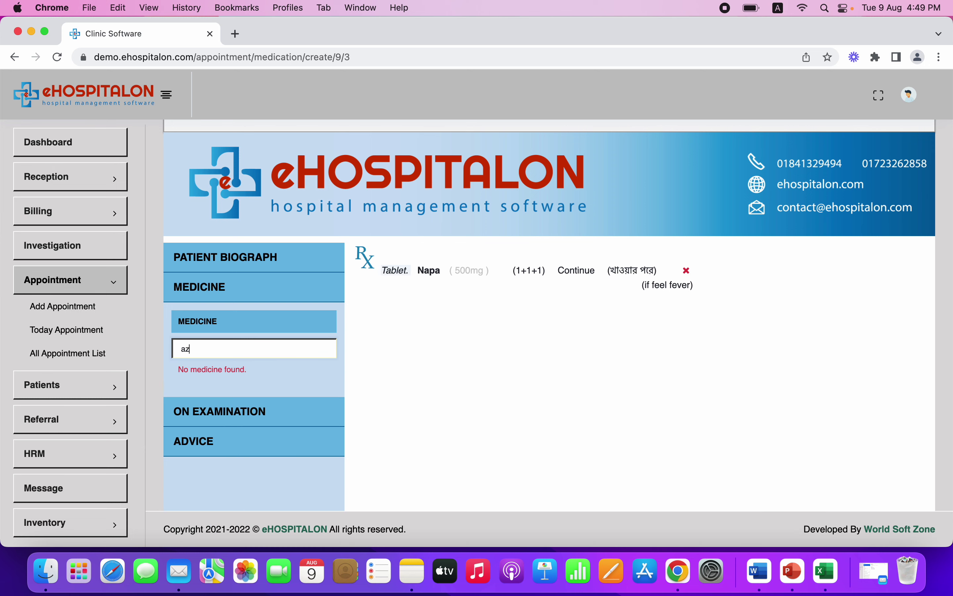
key(BackSpace)
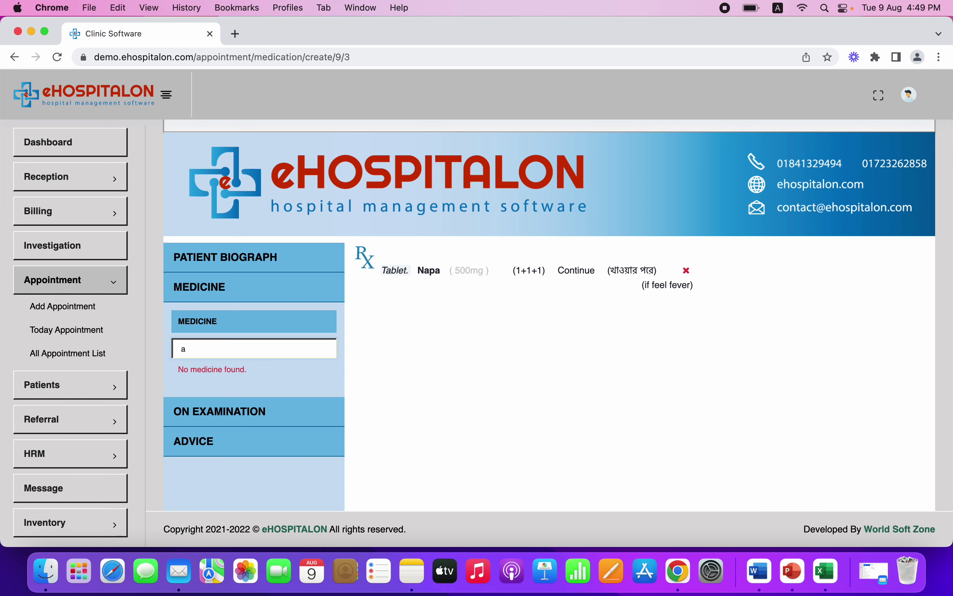